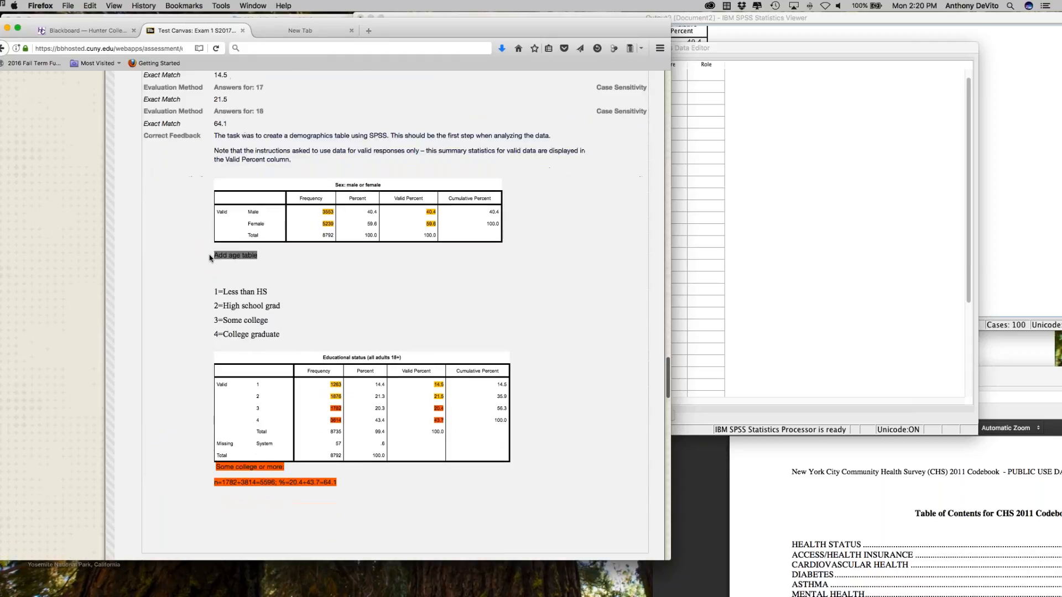
# Step: Review question 11's instructions, answer format, Sample Characteristics table and variable names on the exam page
pyautogui.scroll(9, 210, 257)
pyautogui.scroll(7, 210, 258)
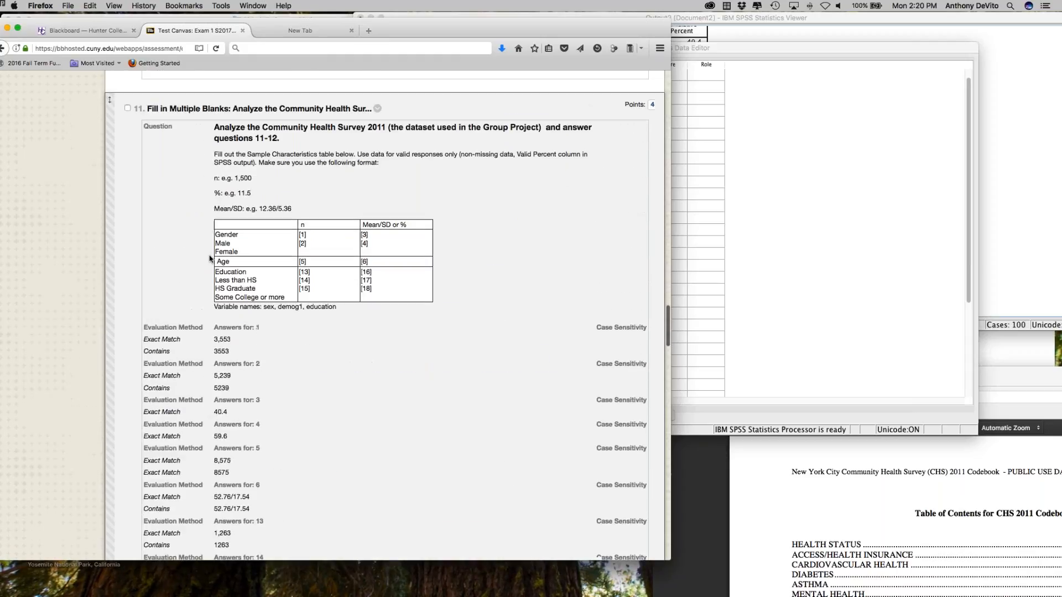
pyautogui.scroll(1, 210, 258)
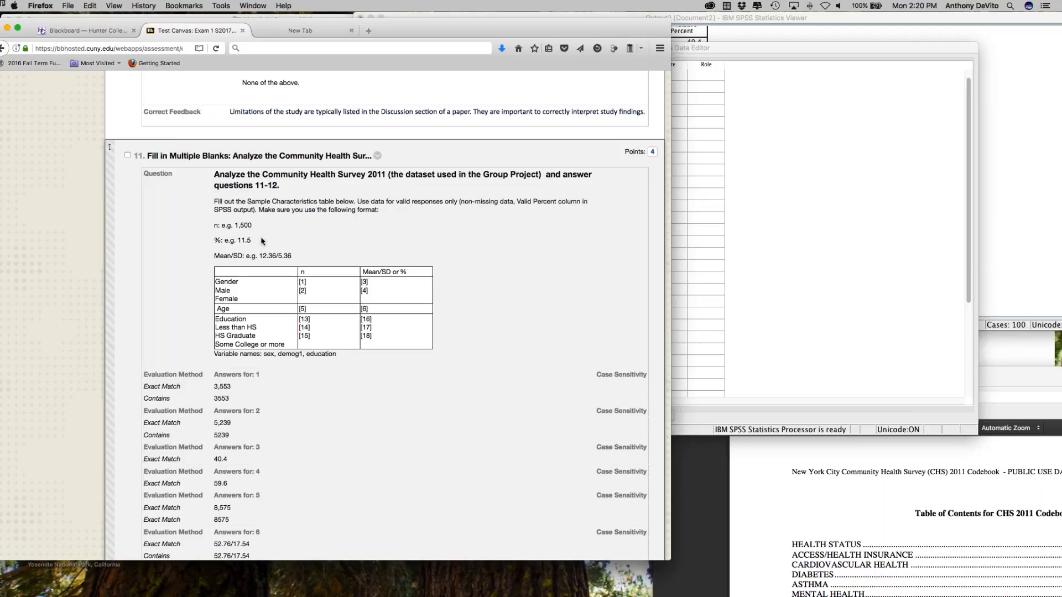
pyautogui.scroll(-3, 303, 308)
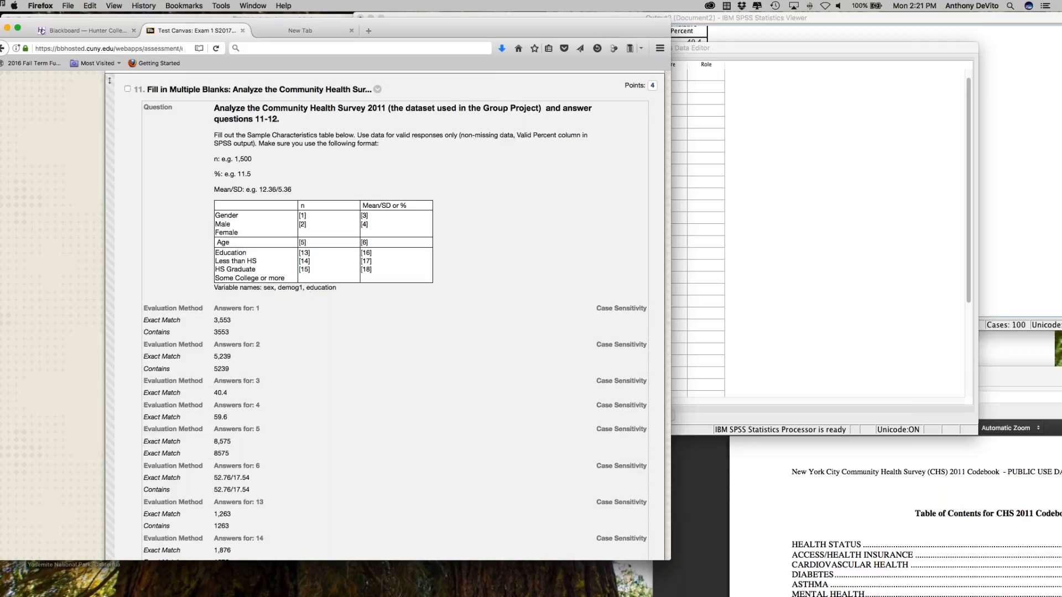
pyautogui.moveTo(319, 287); pyautogui.dragTo(329, 290)
pyautogui.click(329, 290)
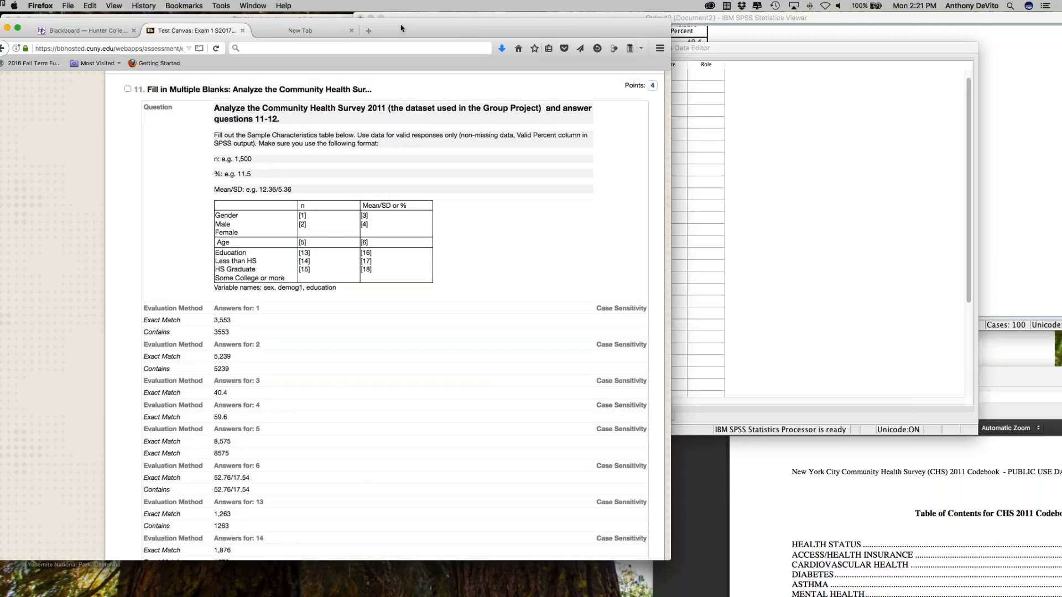
pyautogui.moveTo(403, 26)
pyautogui.mouseDown()
pyautogui.moveTo(584, 28)
pyautogui.moveTo(395, 15)
pyautogui.moveTo(408, 14)
pyautogui.mouseUp()
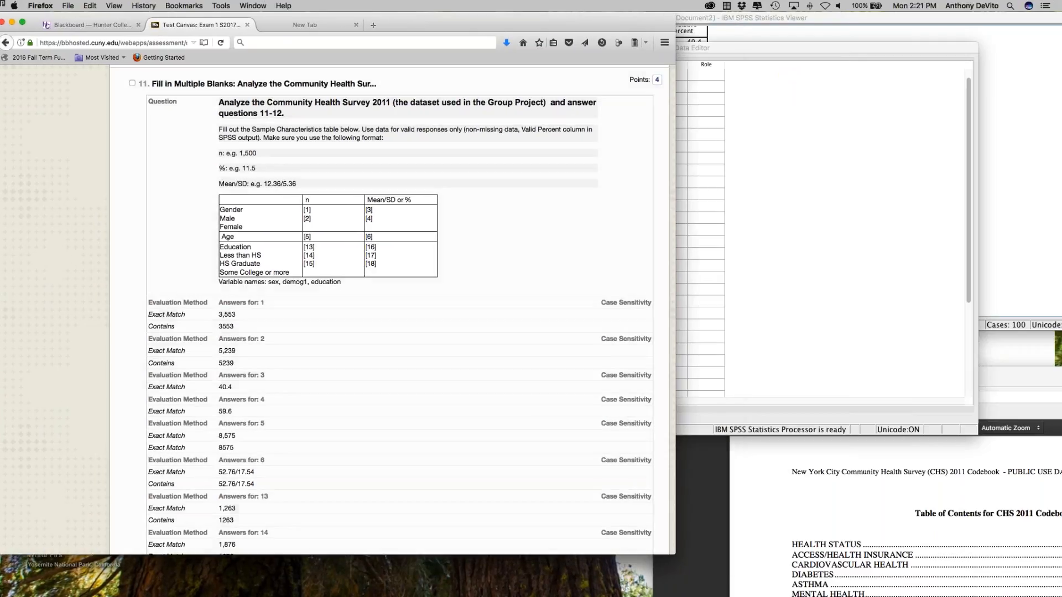
# Step: Switch to the browser window with the course's Project page, reload it and locate the Project data -CHS files
pyautogui.click(252, 5)
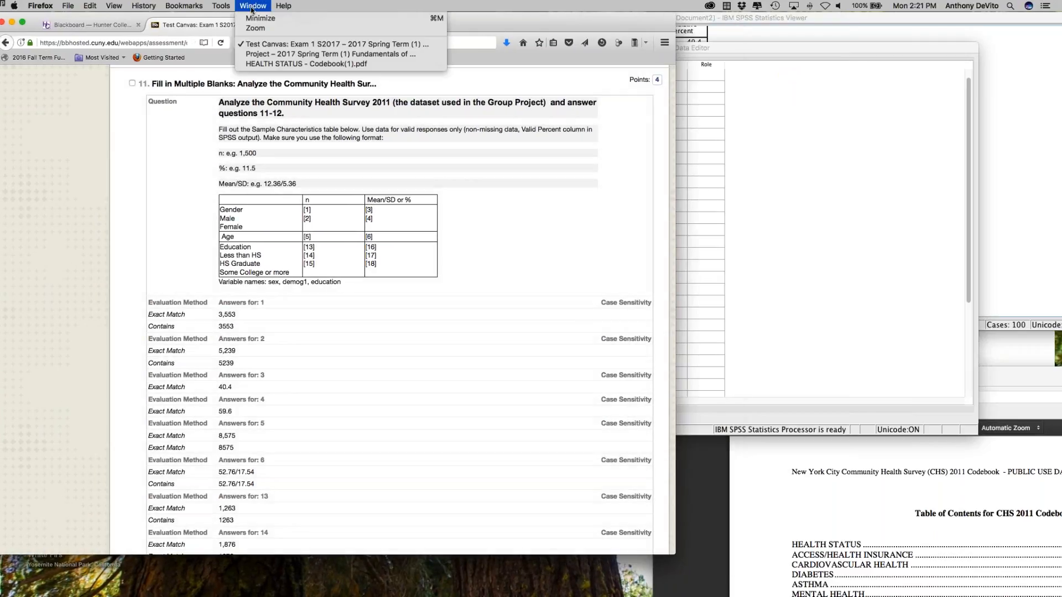
pyautogui.click(282, 54)
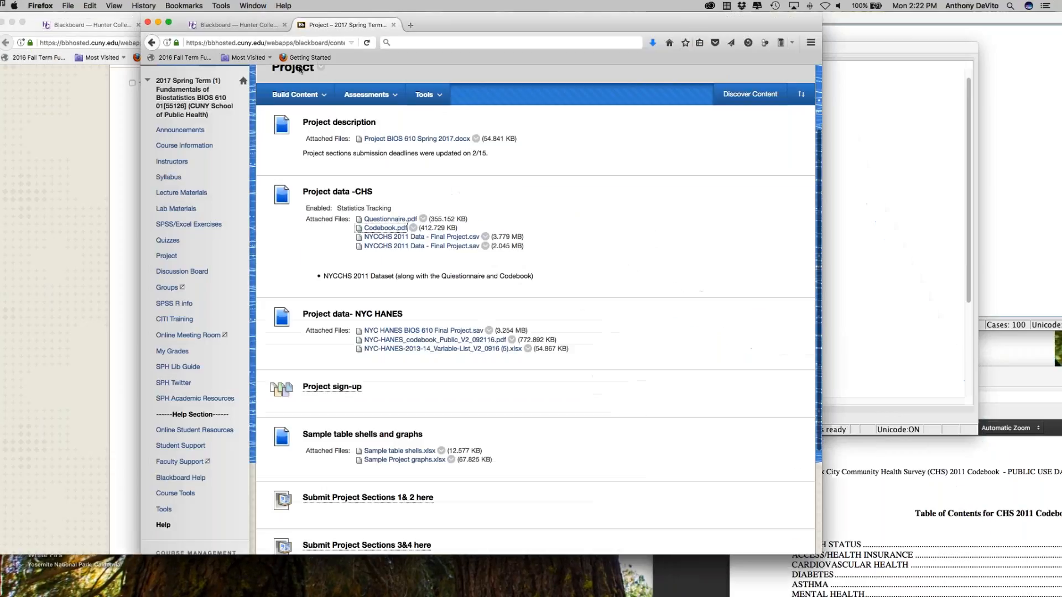
pyautogui.moveTo(512, 24); pyautogui.dragTo(454, 24)
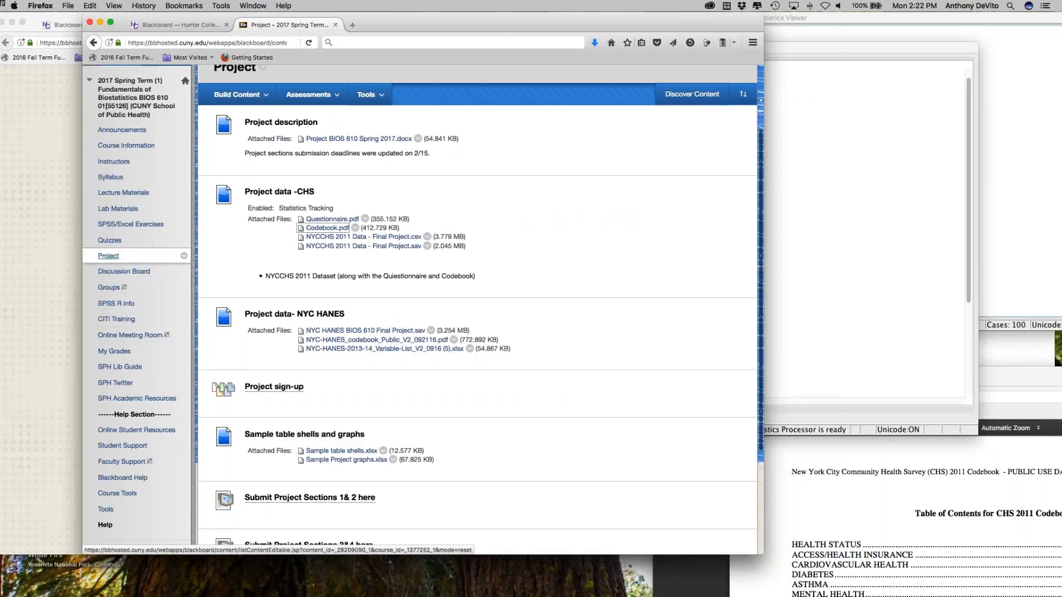
pyautogui.click(108, 256)
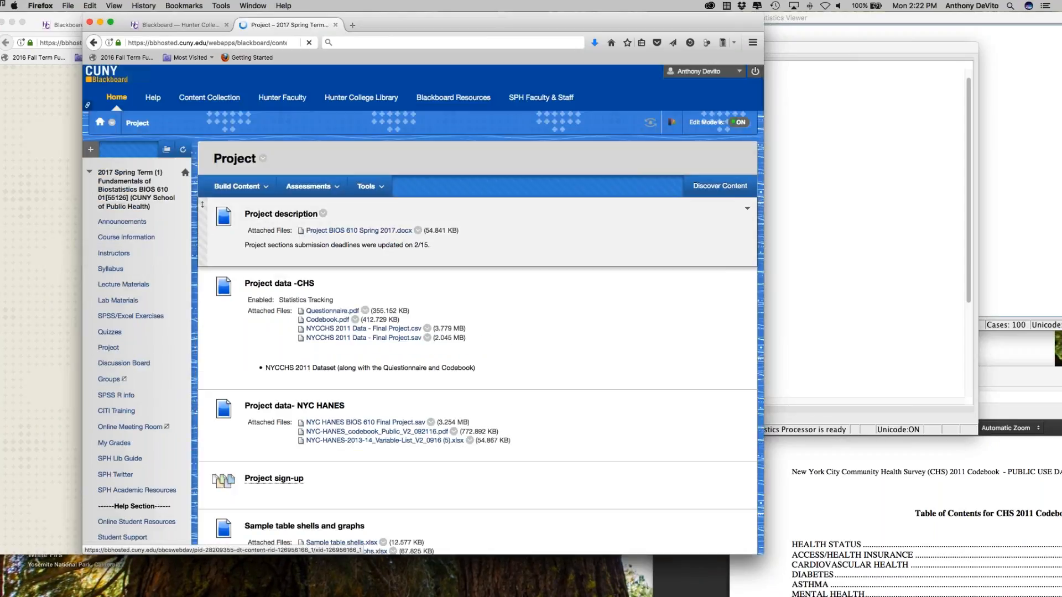
pyautogui.scroll(-5, 421, 262)
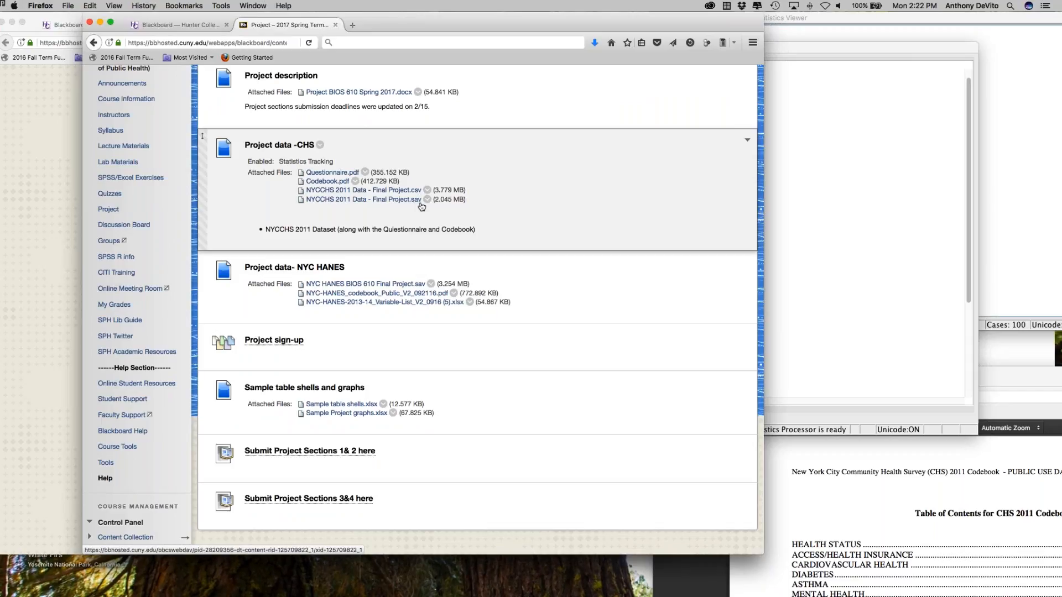
# Step: Save the linked NYCCHS 2011 Data - Final Project.sav file to the Desktop, replacing the existing copy, and minimize the Project window
pyautogui.rightClick(335, 203)
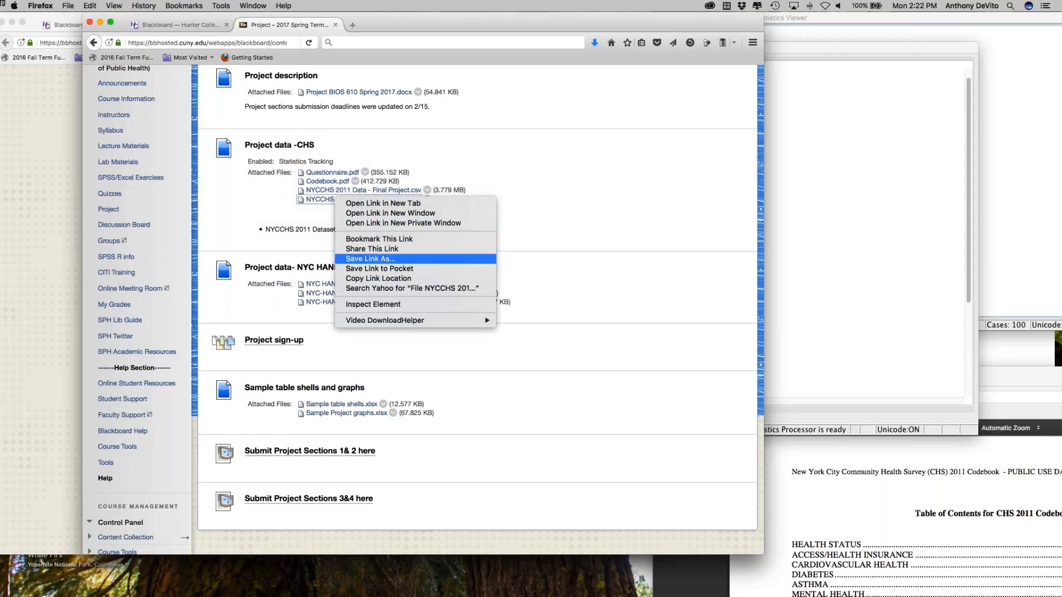
pyautogui.click(385, 259)
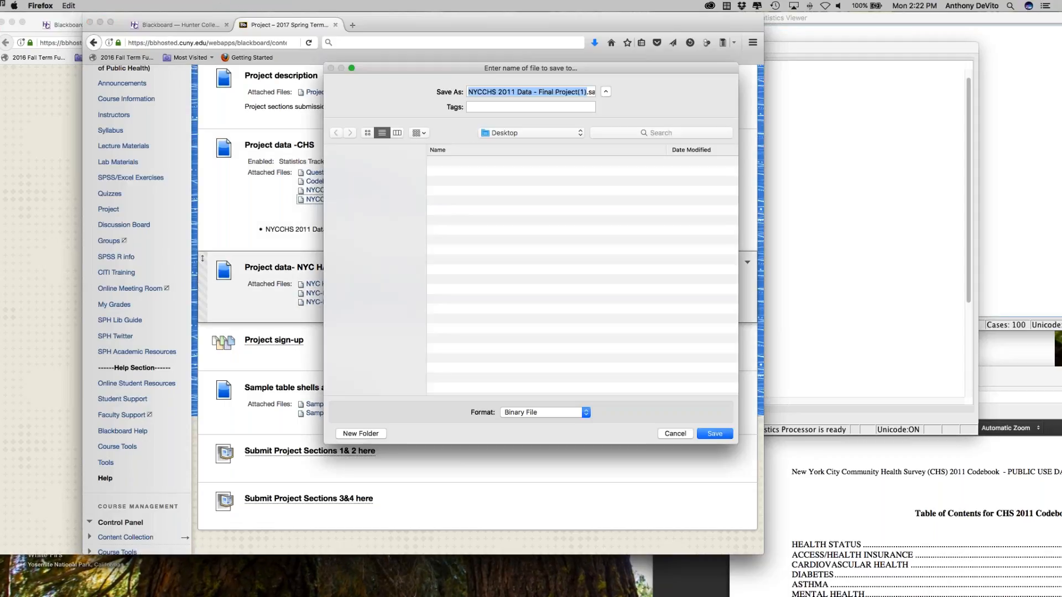
pyautogui.click(725, 437)
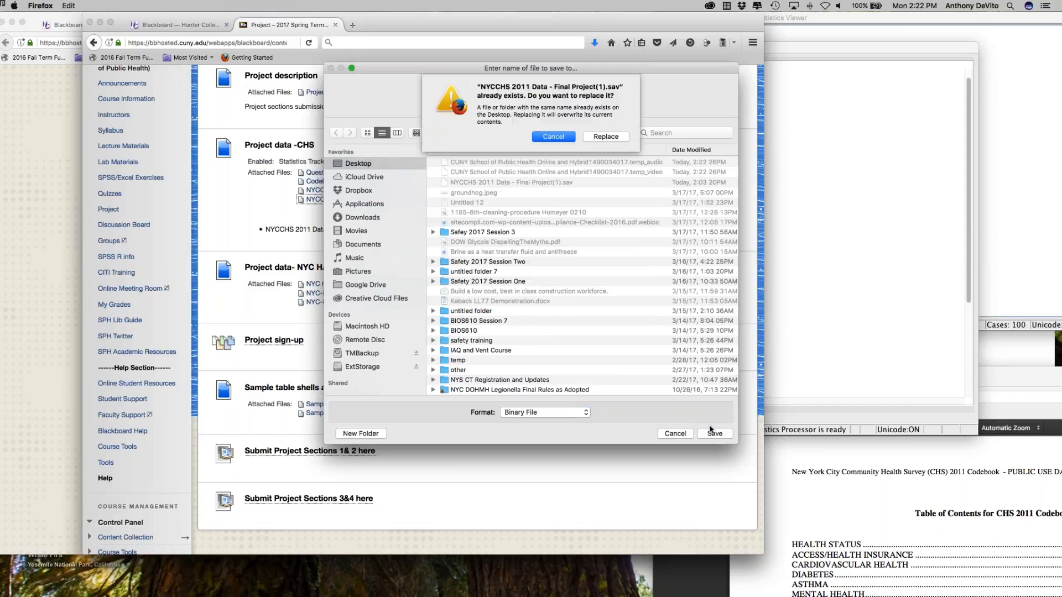
pyautogui.click(601, 137)
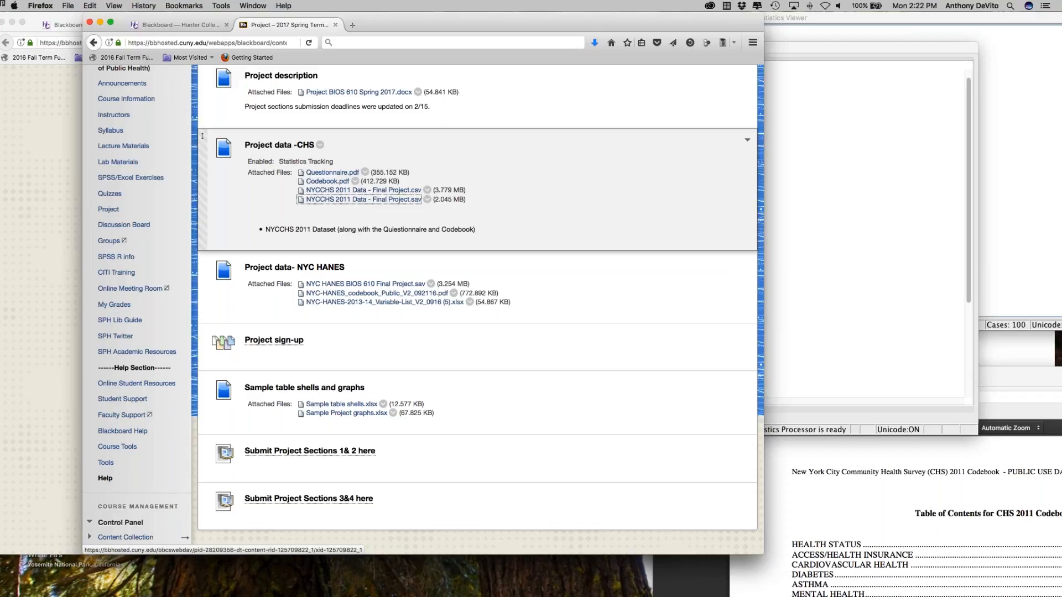
pyautogui.click(100, 23)
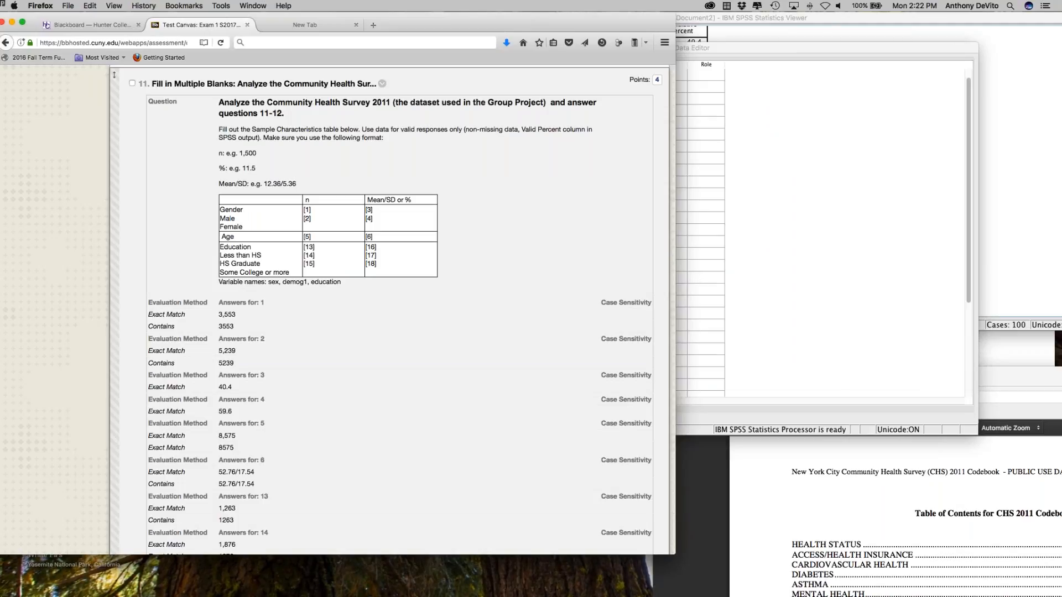
# Step: Examine the gender and education categories in question 11's Sample Characteristics table
pyautogui.moveTo(220, 216); pyautogui.dragTo(267, 229)
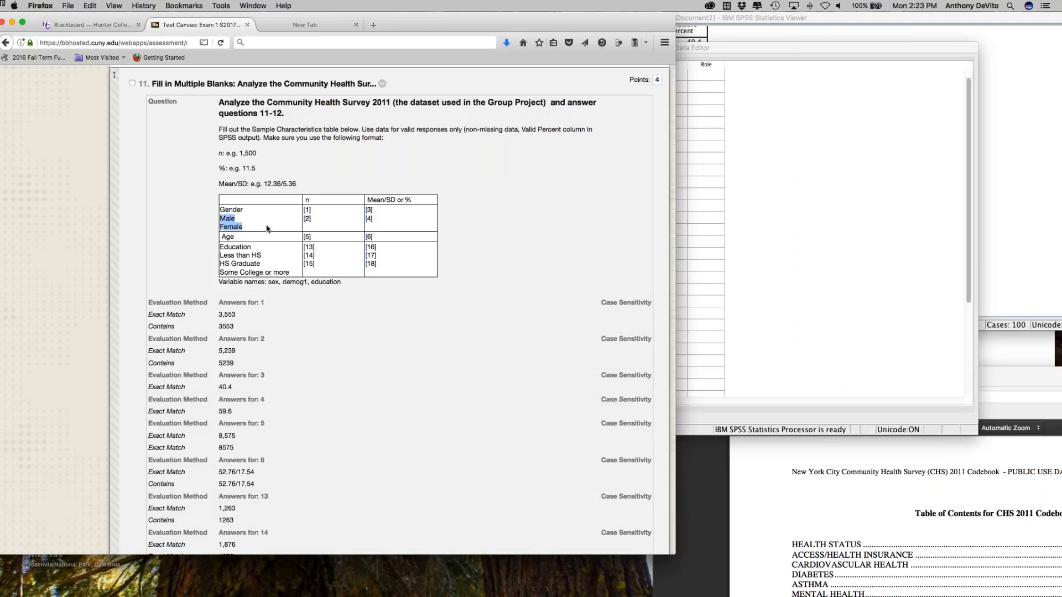
pyautogui.click(267, 229)
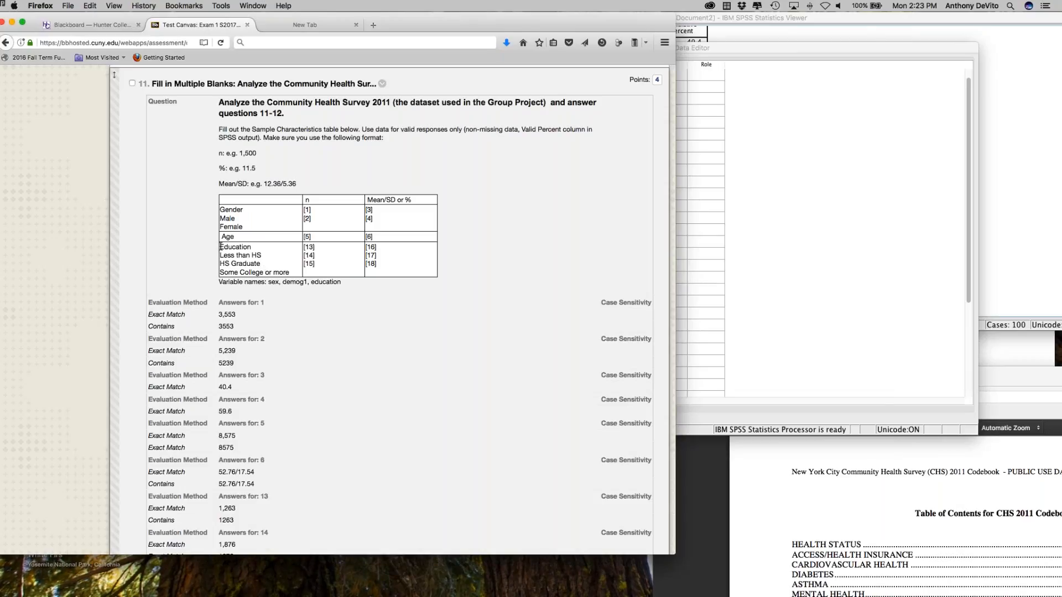
pyautogui.moveTo(221, 247); pyautogui.dragTo(288, 272)
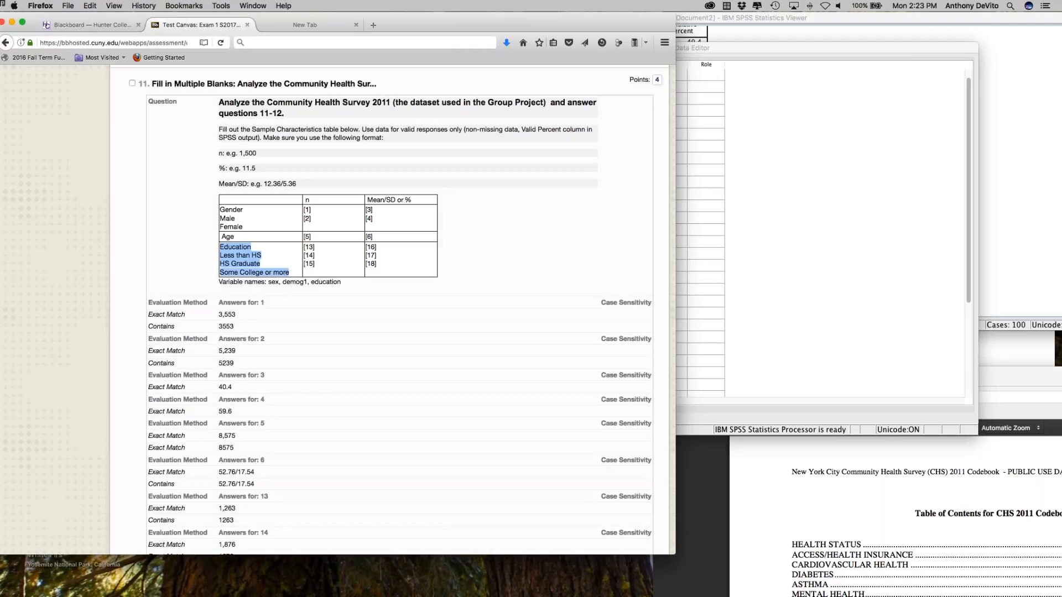
# Step: Switch to SPSS Statistics and bring up the dialog for opening a data file
pyautogui.moveTo(921, 594)
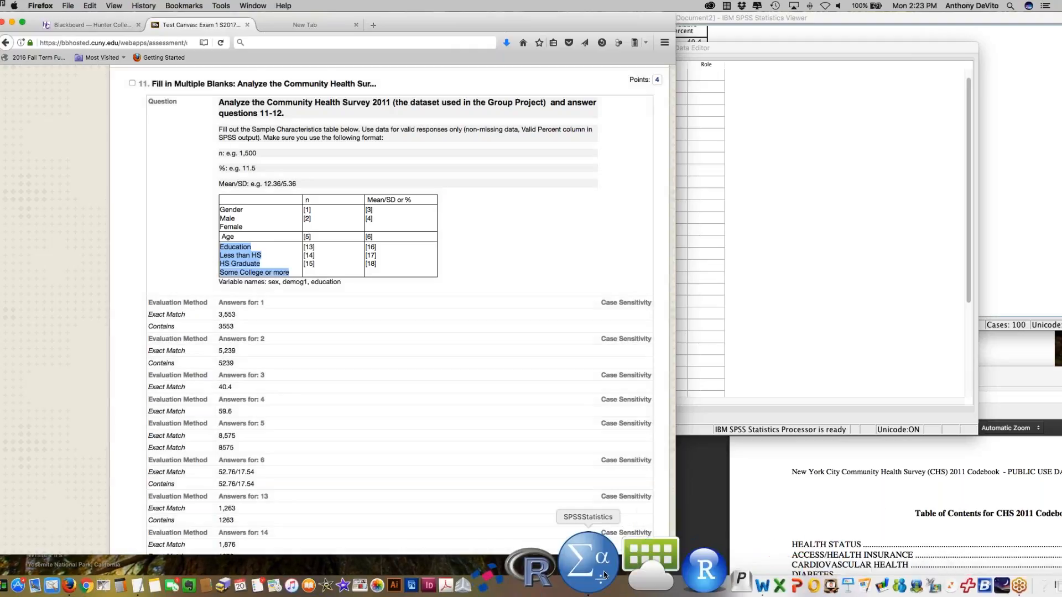
pyautogui.click(676, 571)
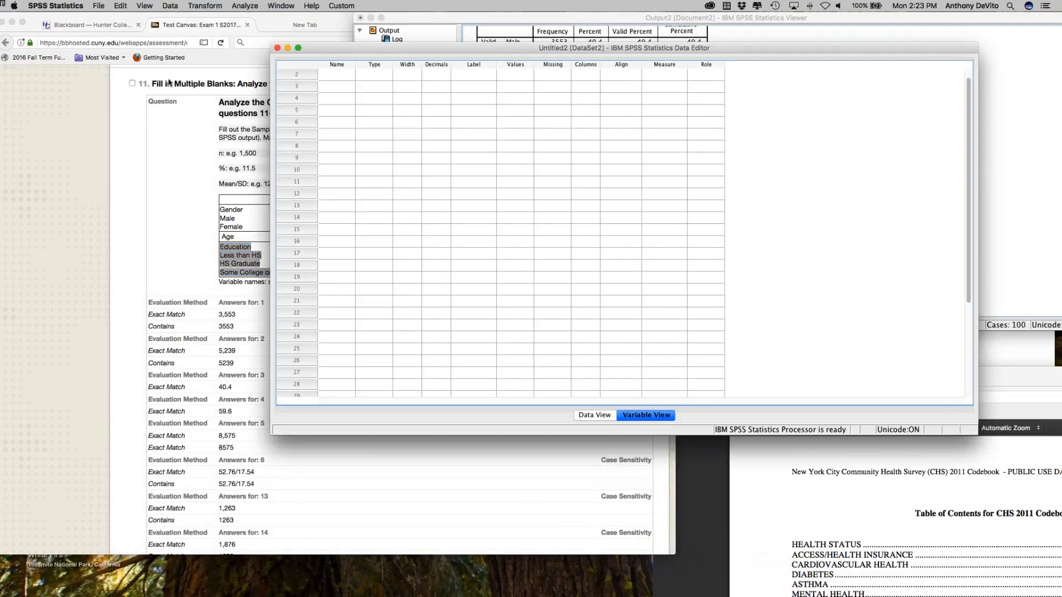
pyautogui.click(100, 5)
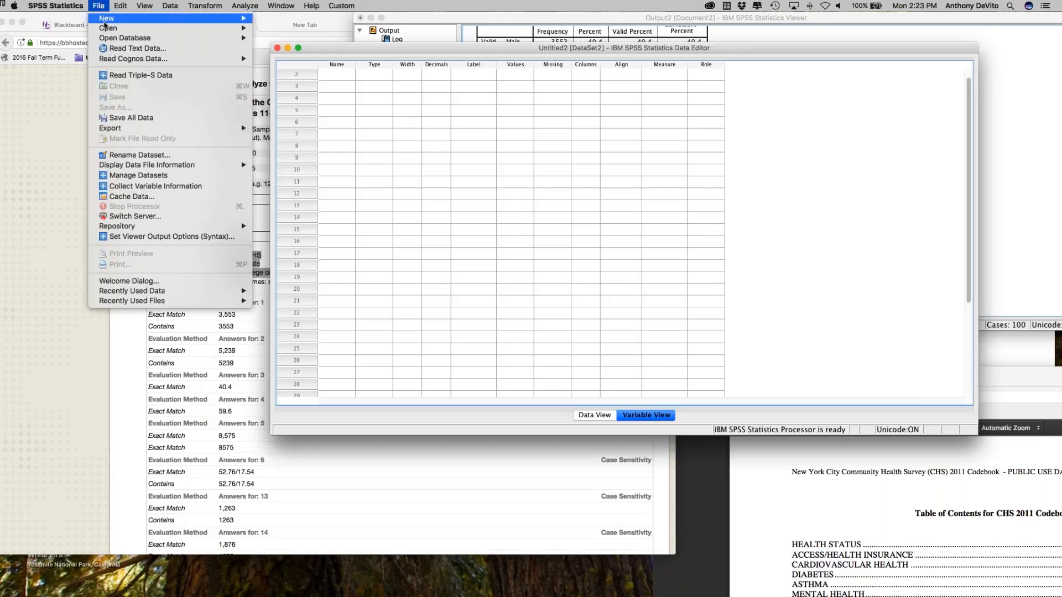
pyautogui.moveTo(108, 29)
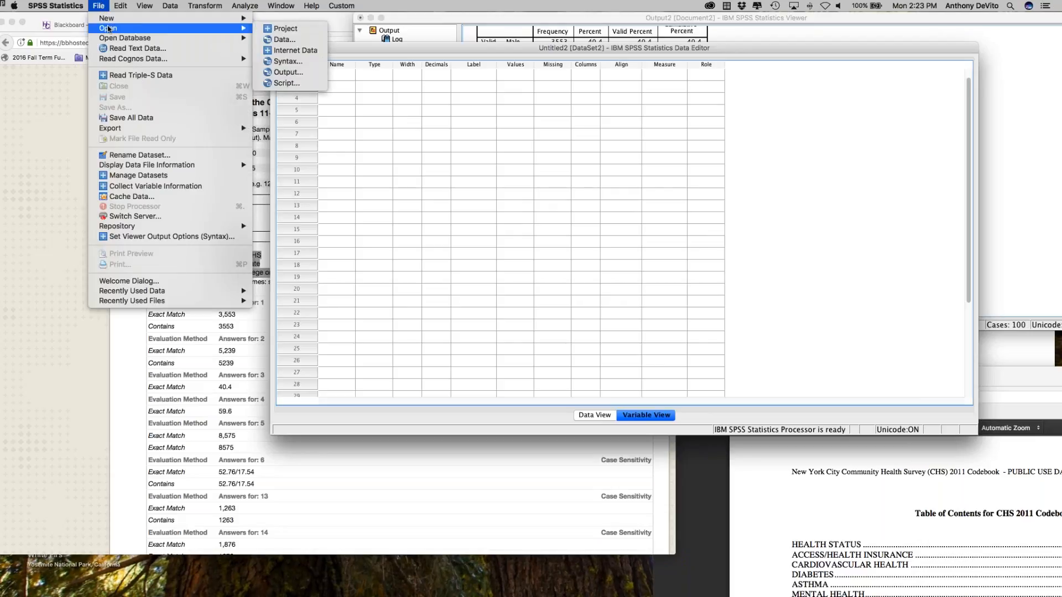
pyautogui.click(284, 40)
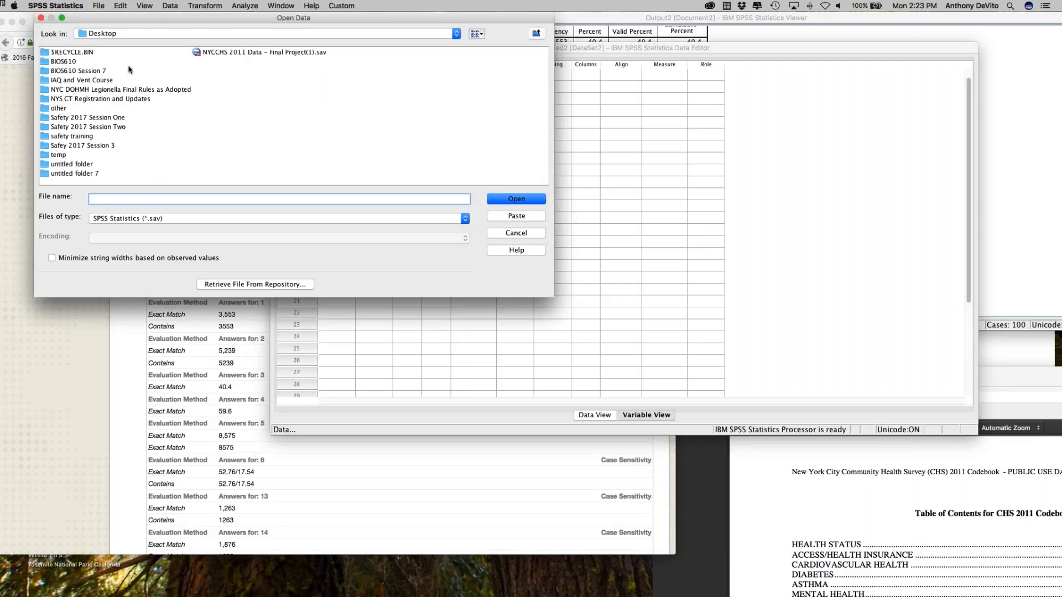
# Step: Browse from the Users folder through the home folder to the Desktop folder
pyautogui.click(153, 36)
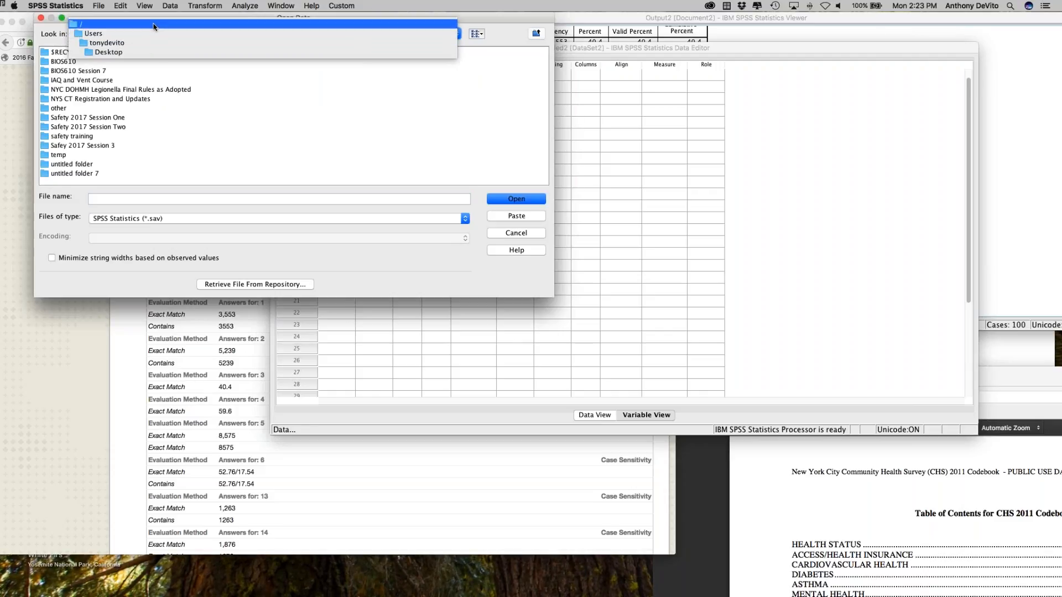
pyautogui.click(155, 34)
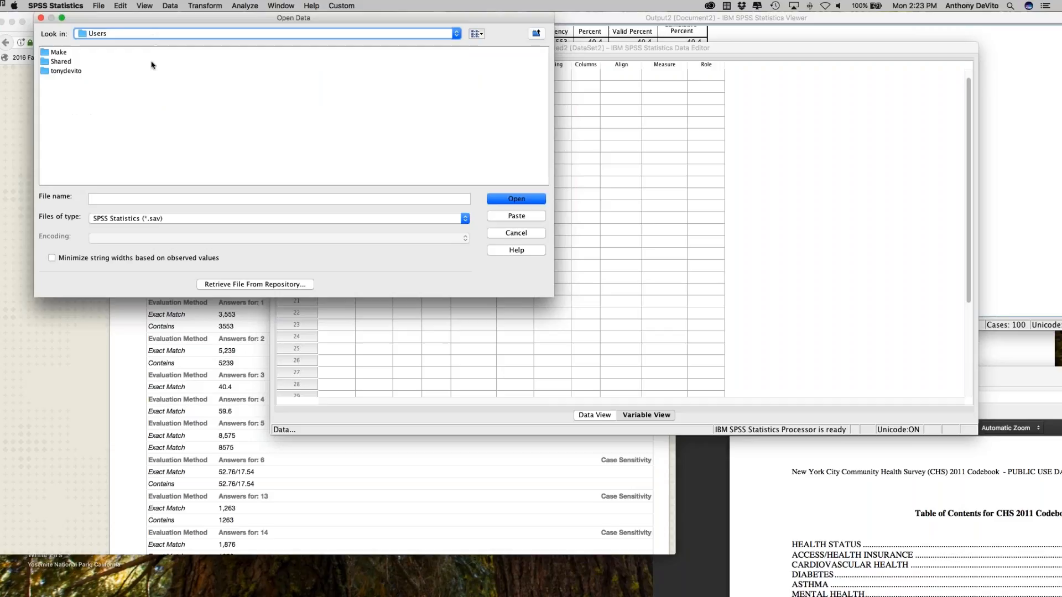
pyautogui.click(80, 72)
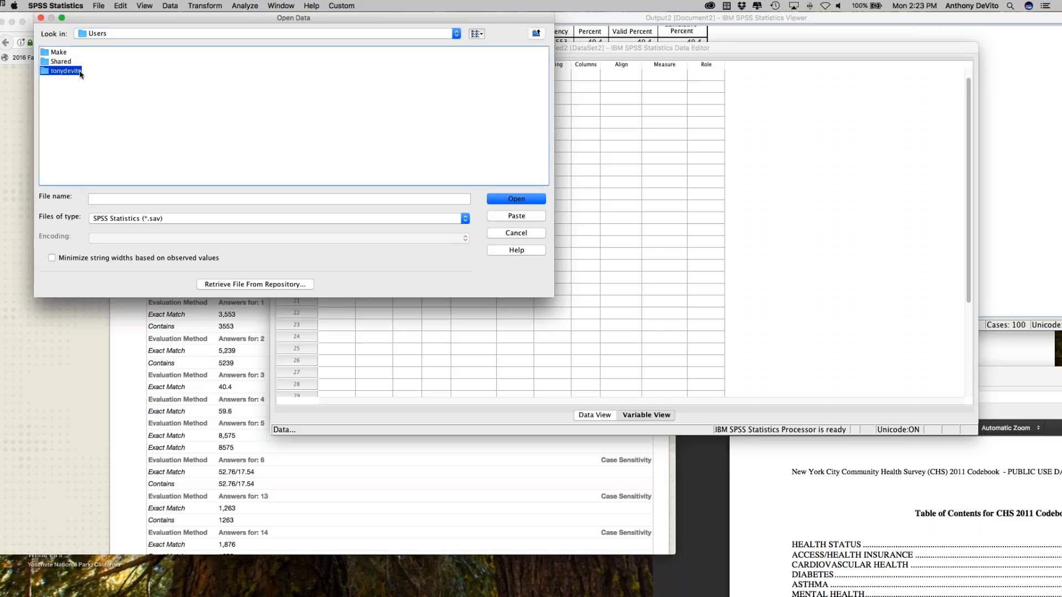
pyautogui.doubleClick(44, 72)
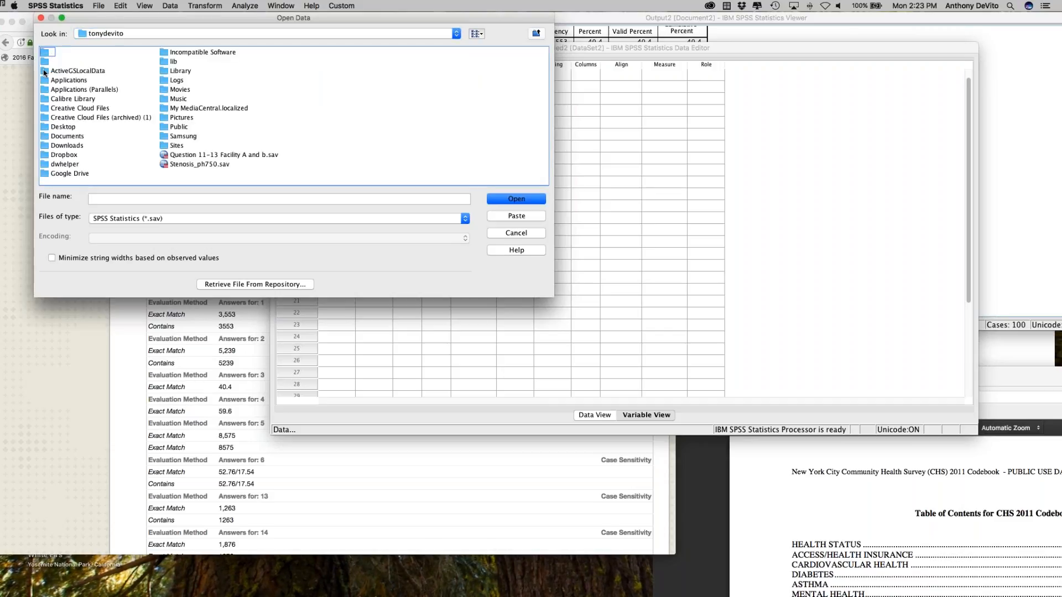
pyautogui.doubleClick(75, 128)
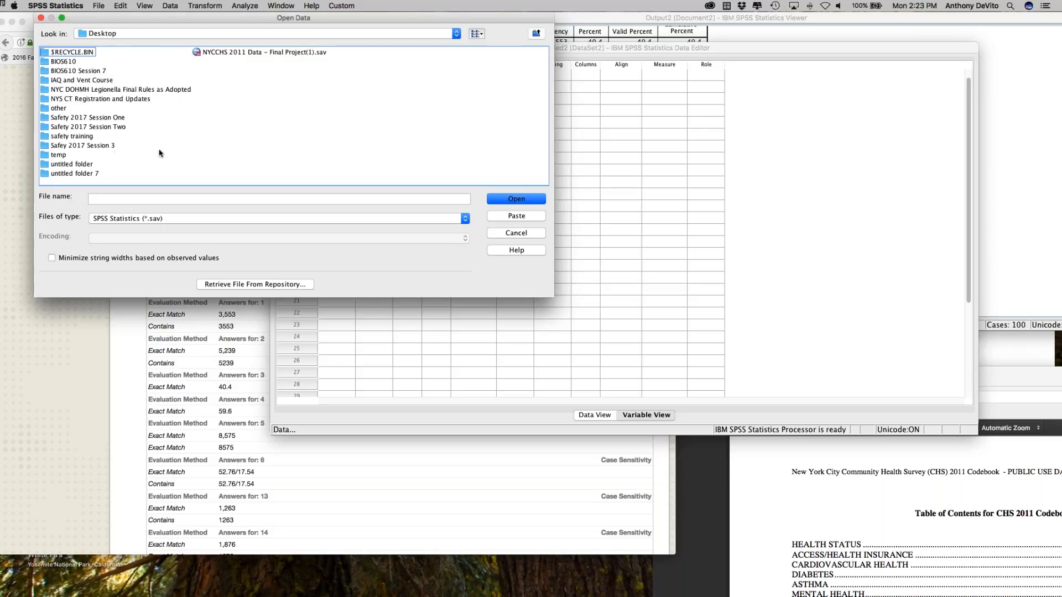
# Step: Open NYCCHS 2011 Data - Final Project(1).sav from the Desktop and reposition its data editor window over the exam page
pyautogui.click(241, 53)
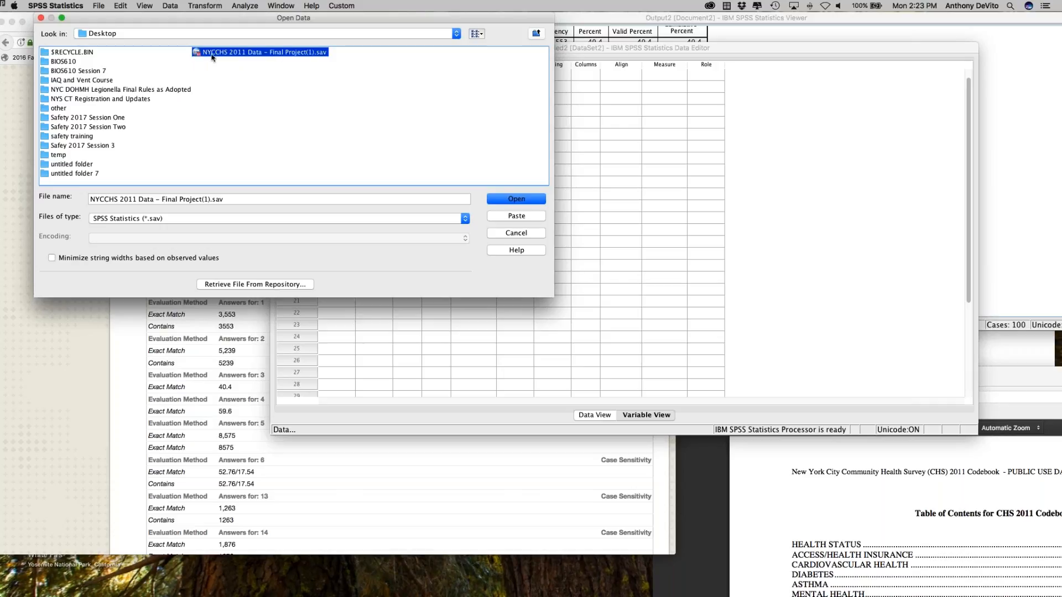
pyautogui.doubleClick(194, 54)
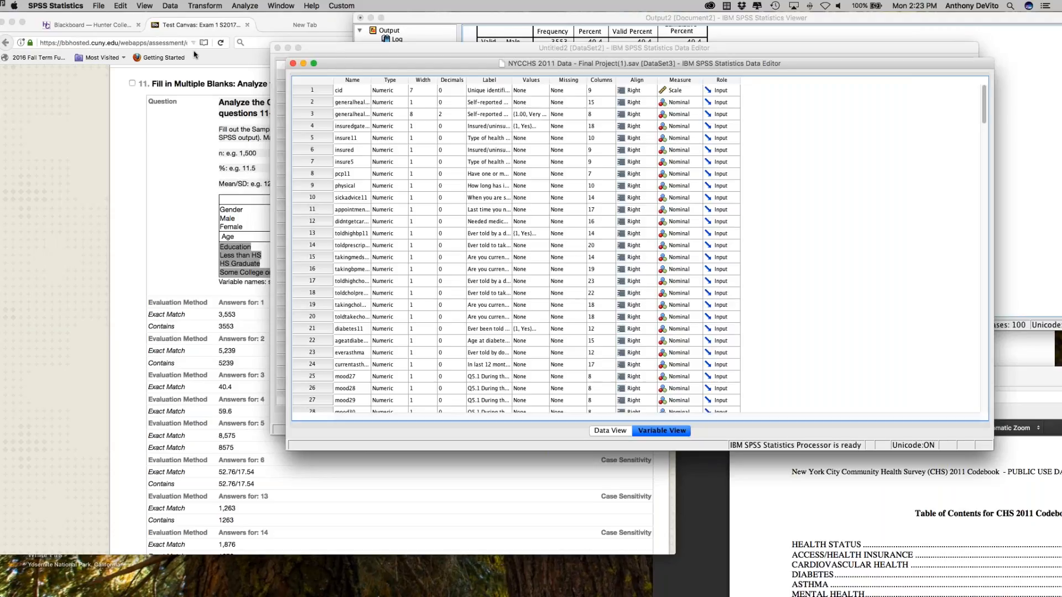
pyautogui.moveTo(377, 67); pyautogui.dragTo(217, 44)
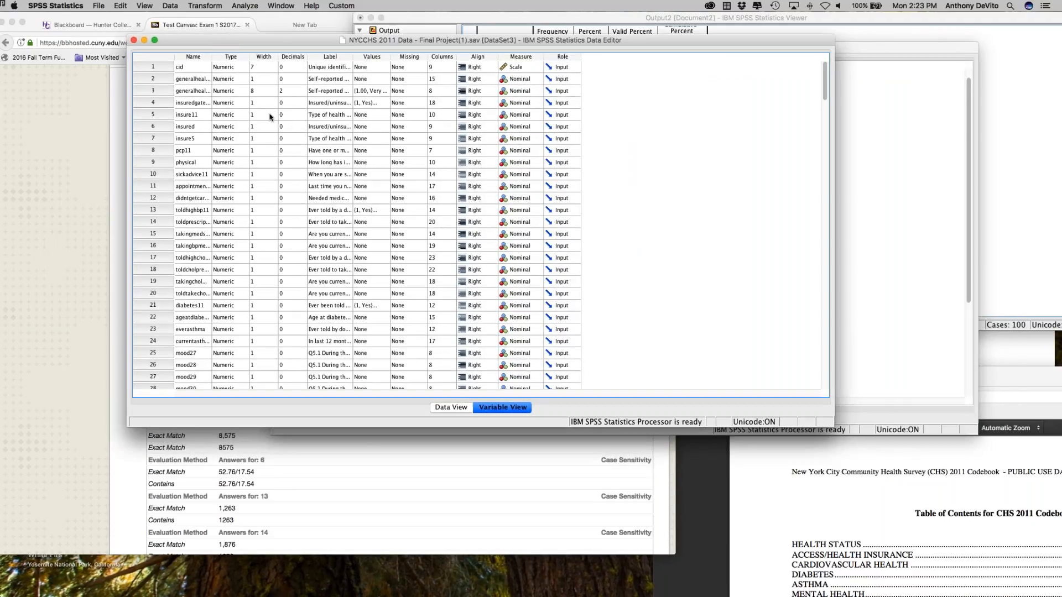
# Step: Look over the survey dataset's variable definitions and case values in Variable View and Data View
pyautogui.scroll(-7, 187, 177)
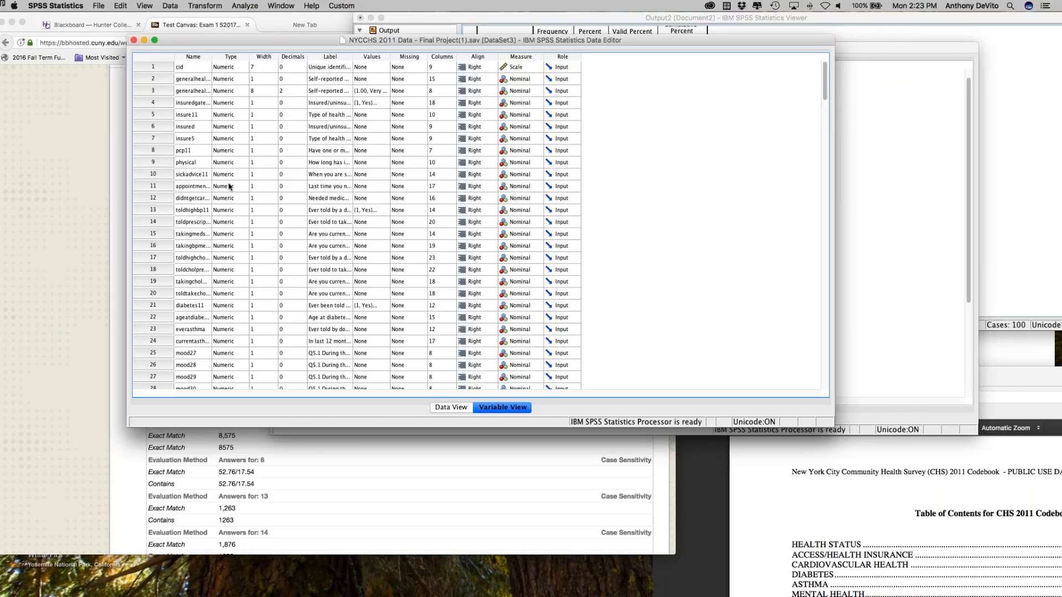
pyautogui.scroll(-5, 228, 200)
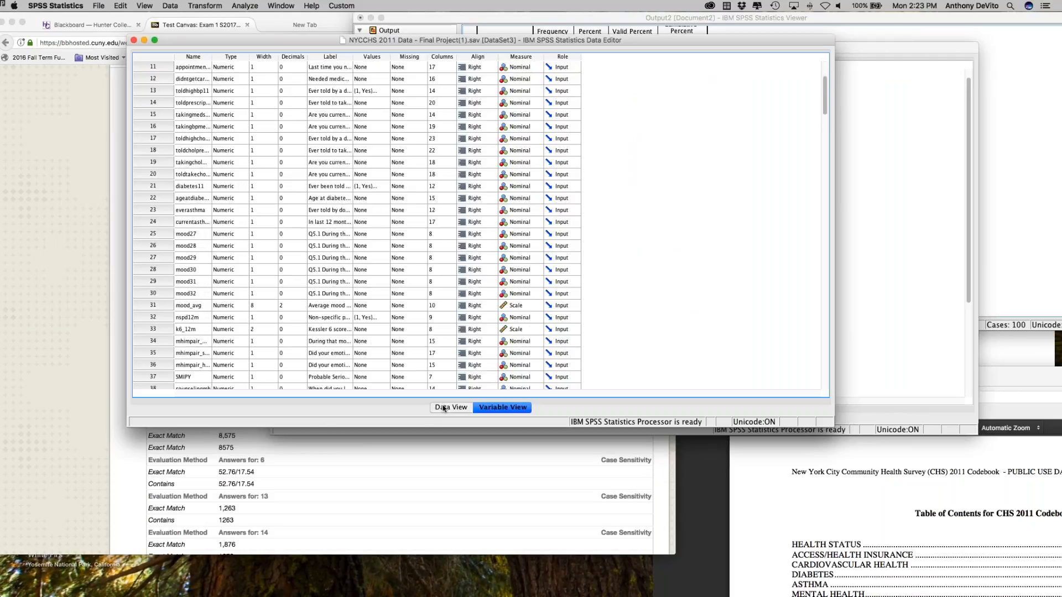
pyautogui.click(444, 408)
pyautogui.hscroll(15, 508, 336)
pyautogui.hscroll(-20, 509, 336)
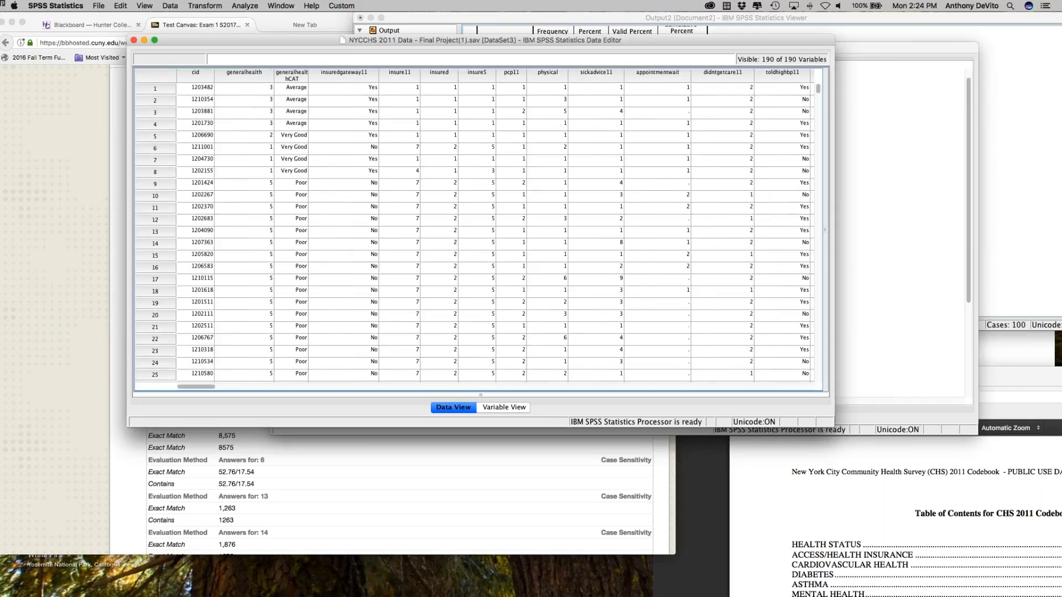
pyautogui.click(504, 407)
pyautogui.scroll(-15, 193, 220)
pyautogui.scroll(-20, 195, 232)
pyautogui.scroll(20, 194, 232)
pyautogui.scroll(8, 194, 233)
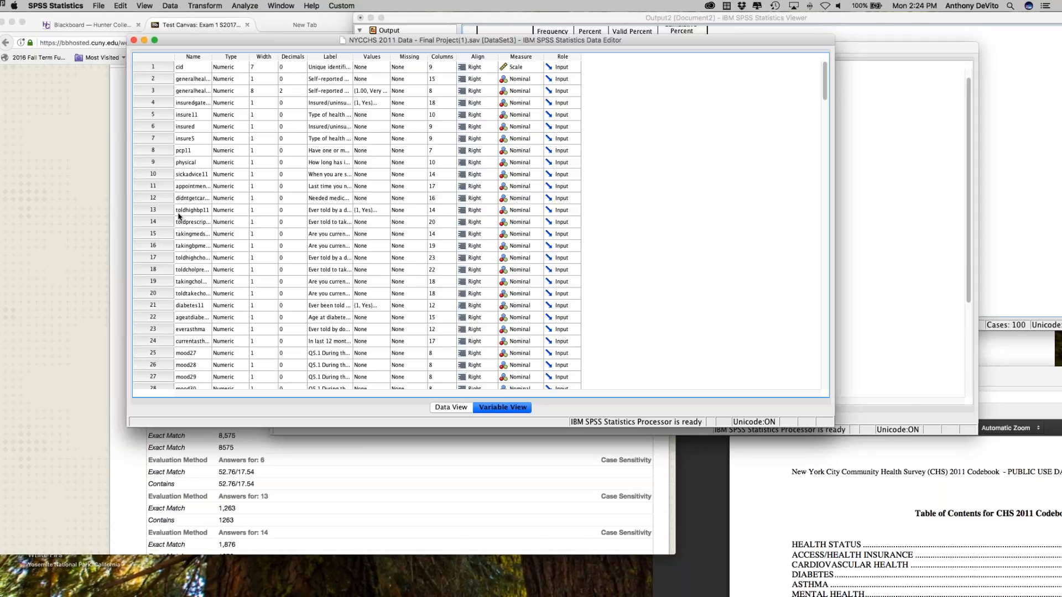
# Step: Sort the dataset's variables by name in ascending order without saving the current variable order as an attribute
pyautogui.scroll(-3, 185, 227)
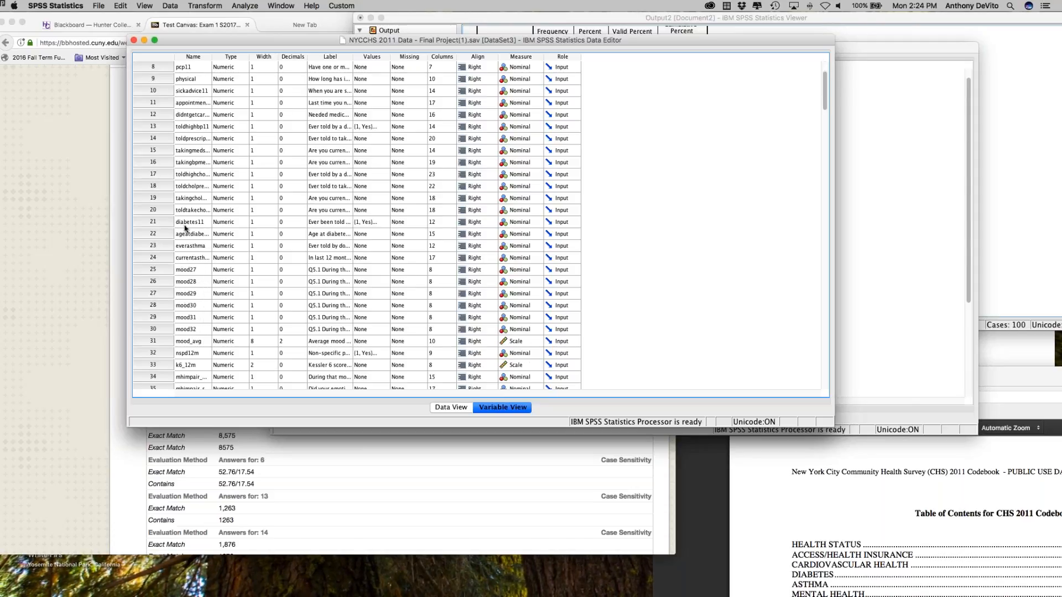
pyautogui.scroll(3, 185, 230)
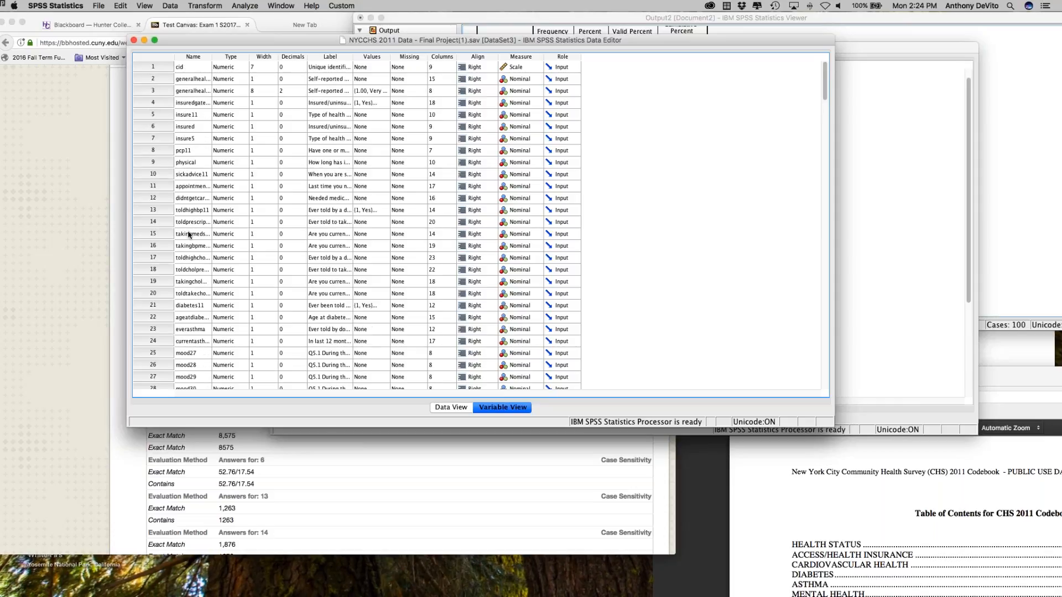
pyautogui.scroll(-15, 189, 284)
pyautogui.scroll(-1, 189, 283)
pyautogui.scroll(15, 189, 284)
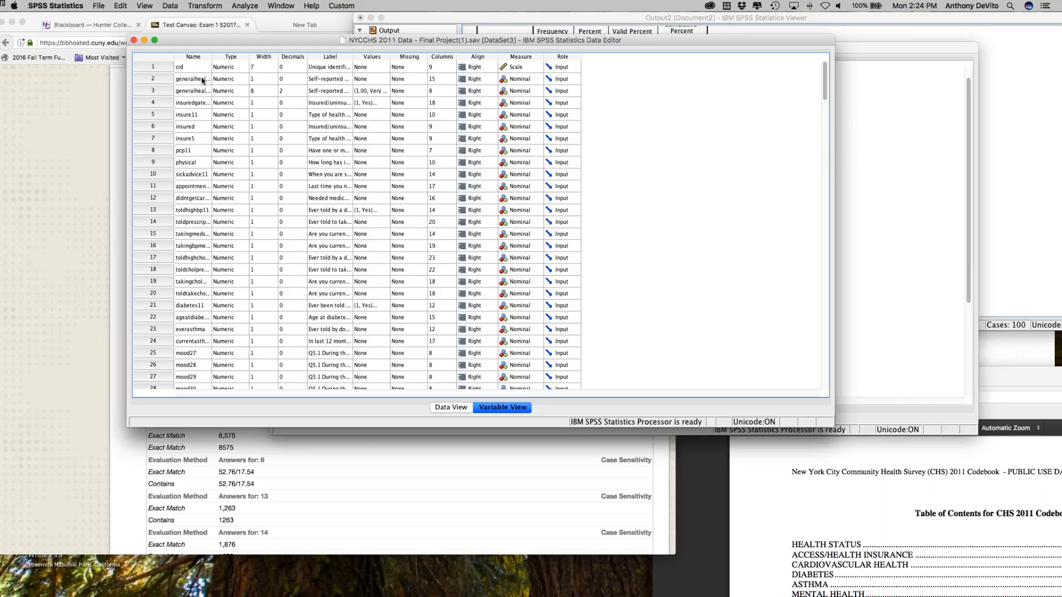
pyautogui.click(194, 57)
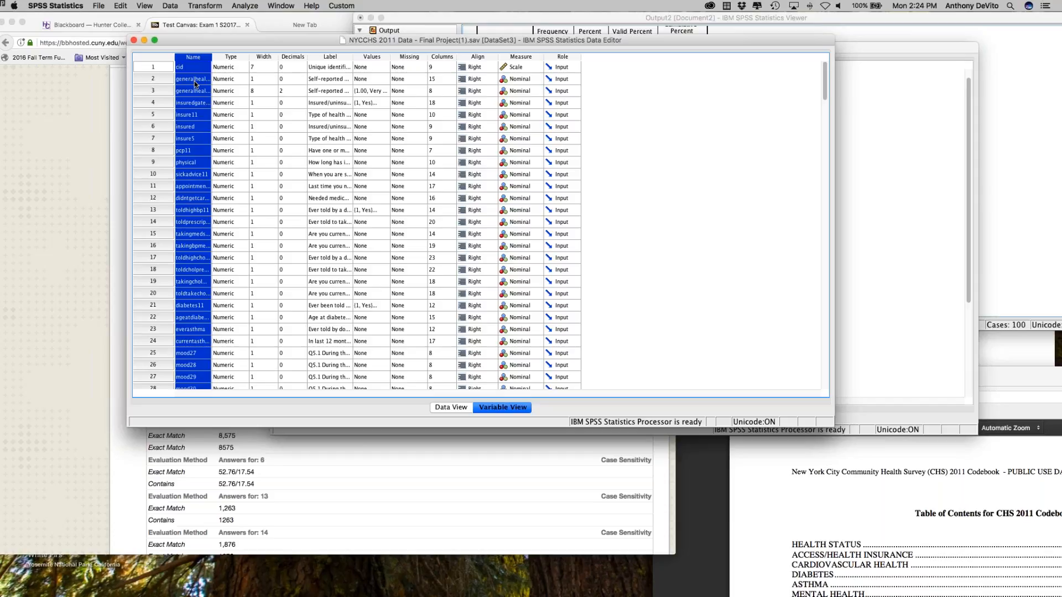
pyautogui.click(172, 5)
pyautogui.moveTo(149, 3)
pyautogui.click(171, 3)
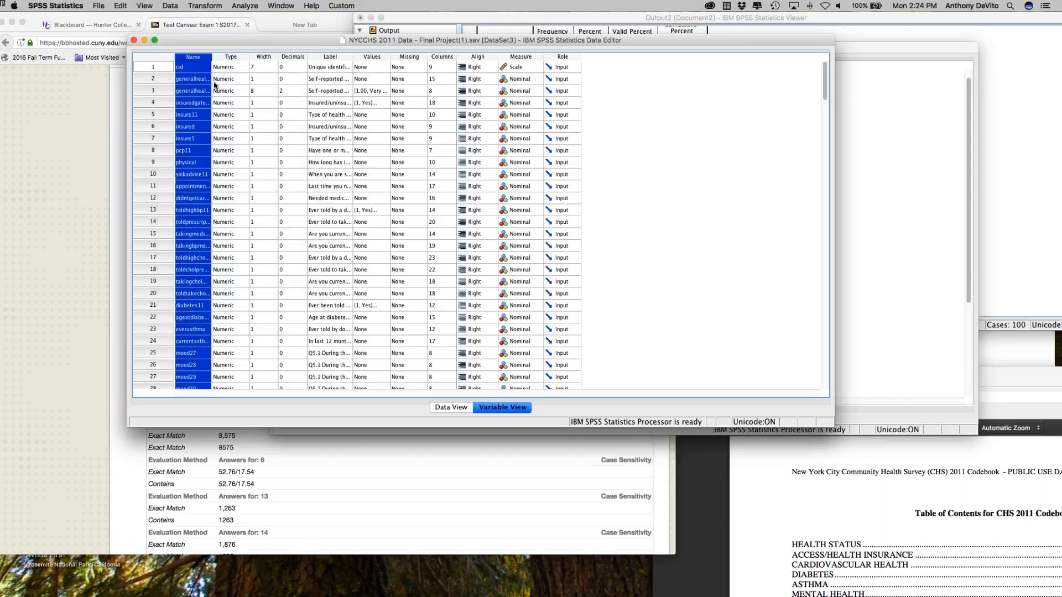
pyautogui.rightClick(186, 59)
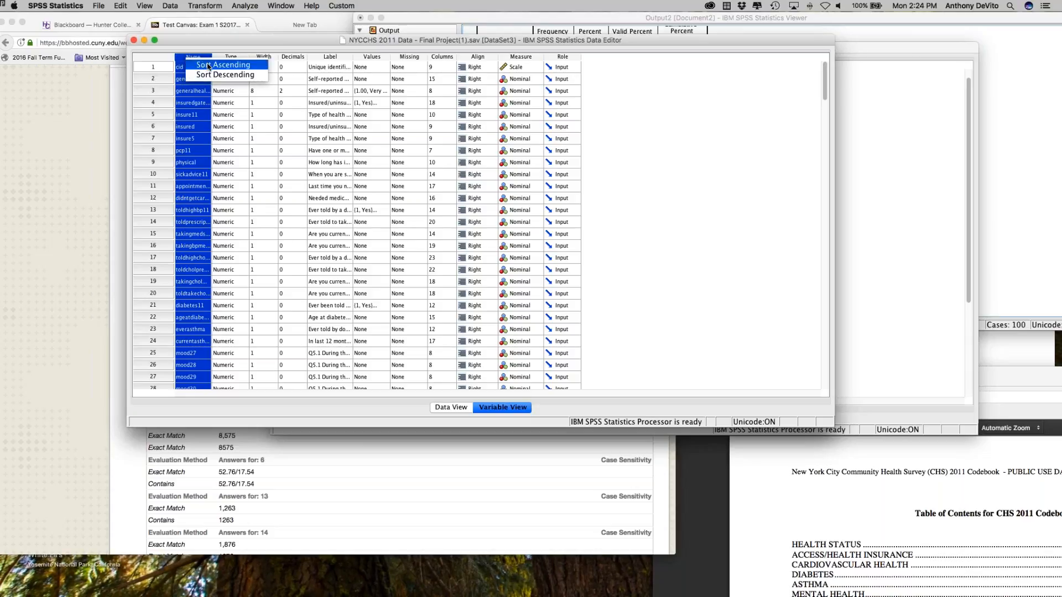
pyautogui.click(209, 66)
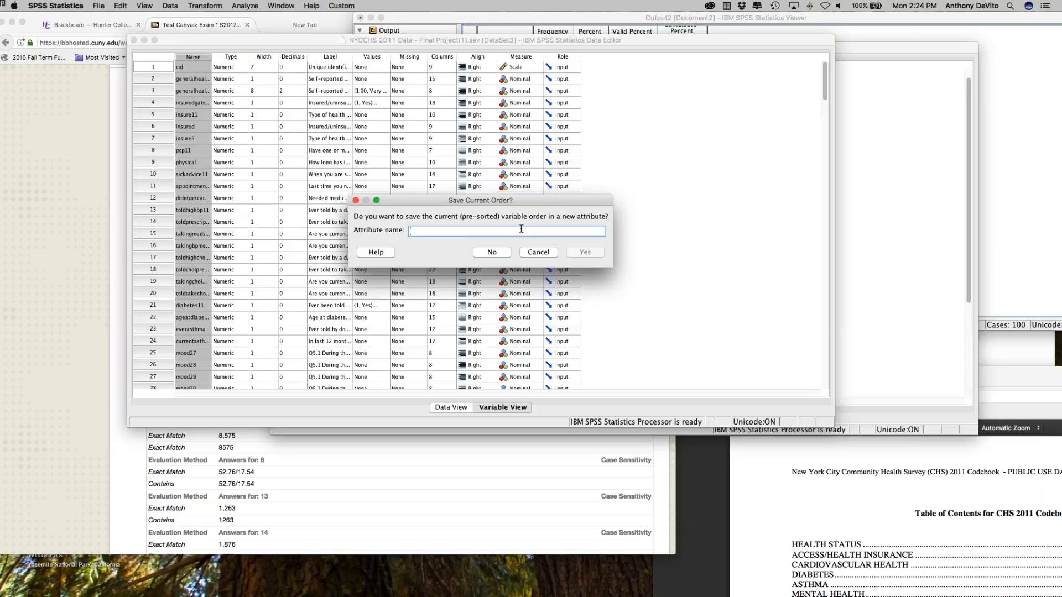
pyautogui.click(504, 254)
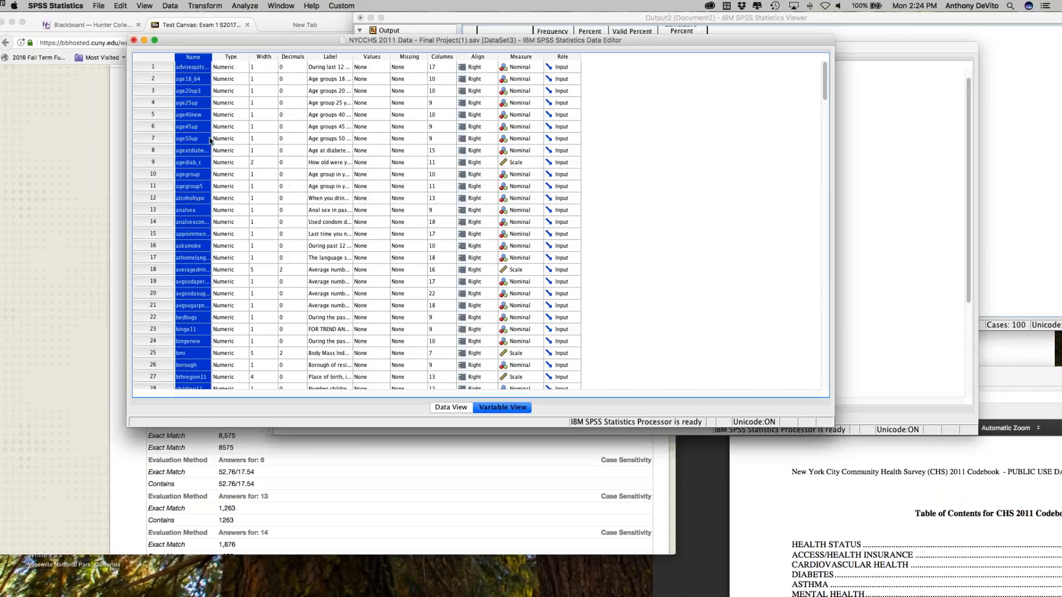
# Step: Locate and select the demog1 variable, and widen the Label column so the question wording is readable
pyautogui.scroll(-3, 197, 147)
pyautogui.scroll(-7, 196, 148)
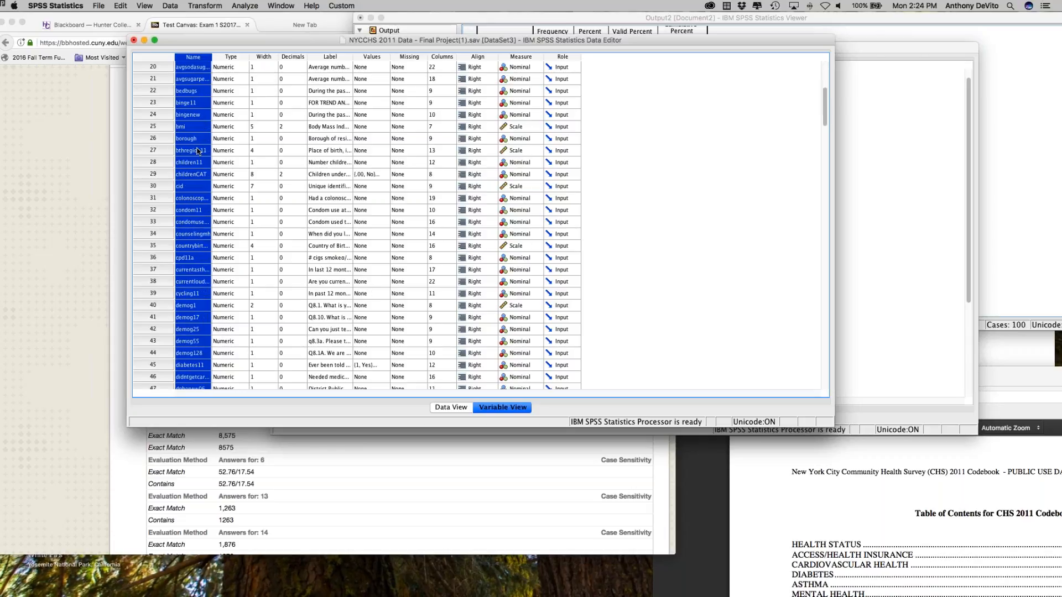
pyautogui.scroll(-4, 191, 168)
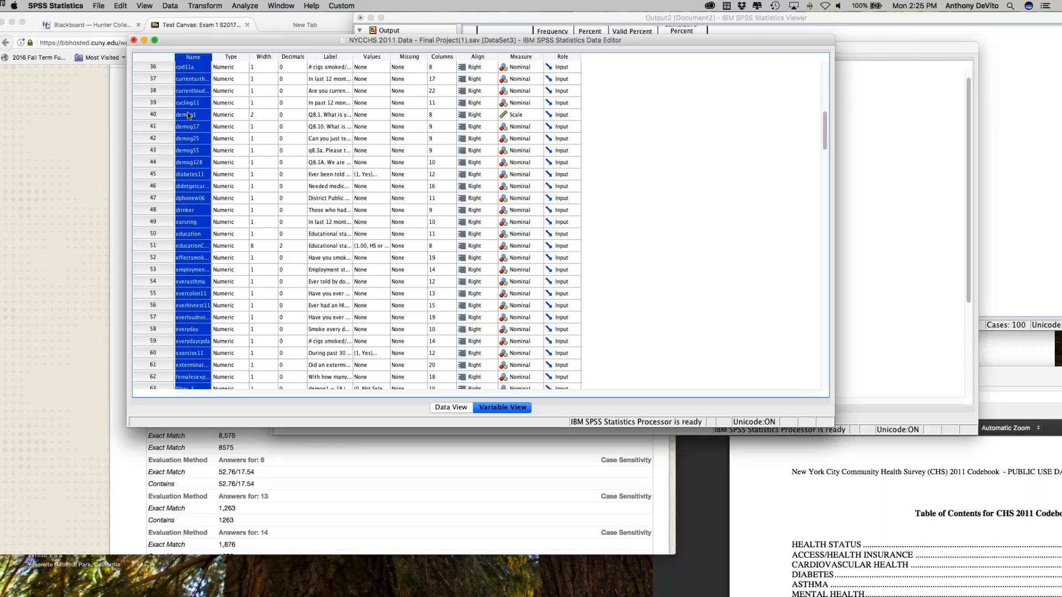
pyautogui.click(223, 115)
pyautogui.click(198, 116)
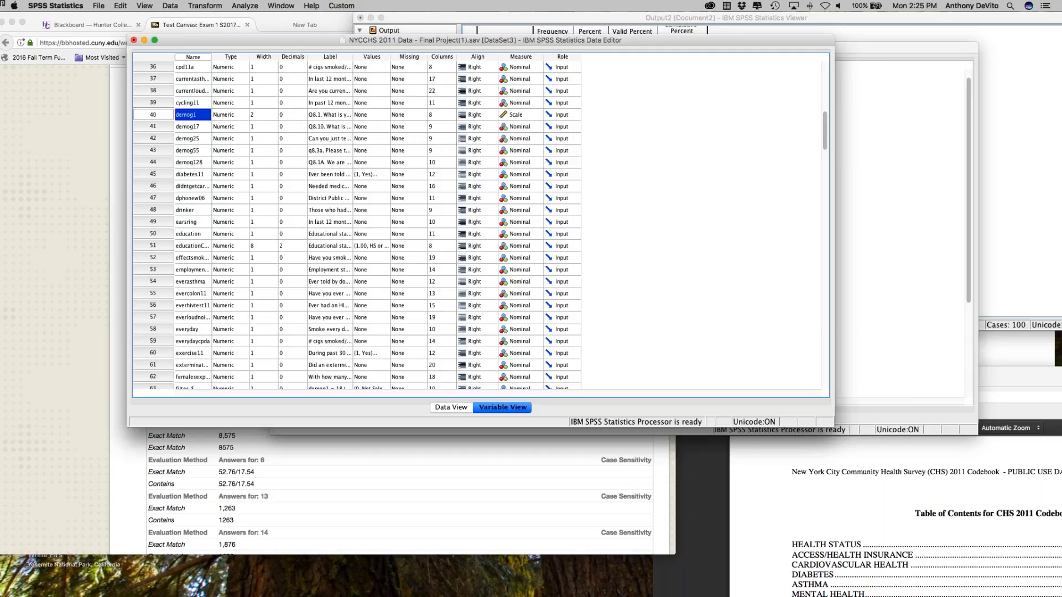
pyautogui.moveTo(352, 58); pyautogui.dragTo(429, 59)
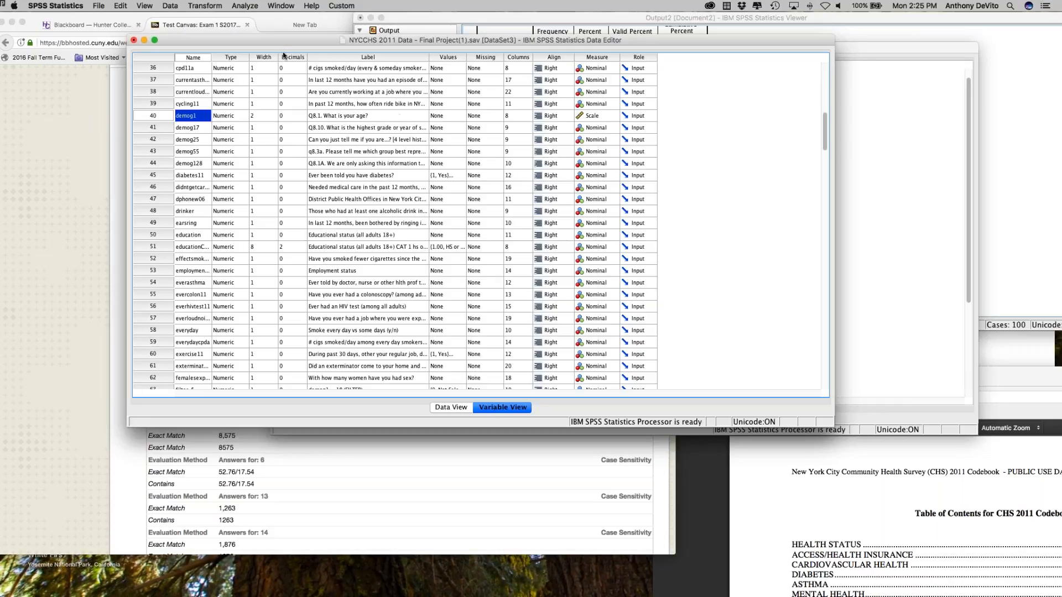
# Step: Start a Descriptives analysis, glance at question 11's table, and move the Descriptives dialog over the variable list
pyautogui.click(249, 4)
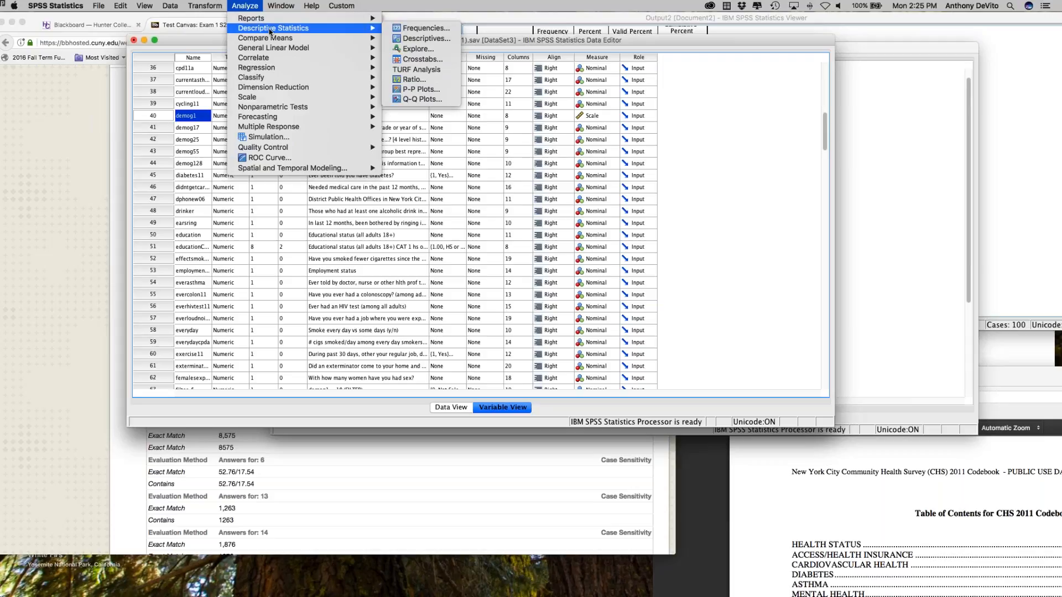
pyautogui.moveTo(353, 28)
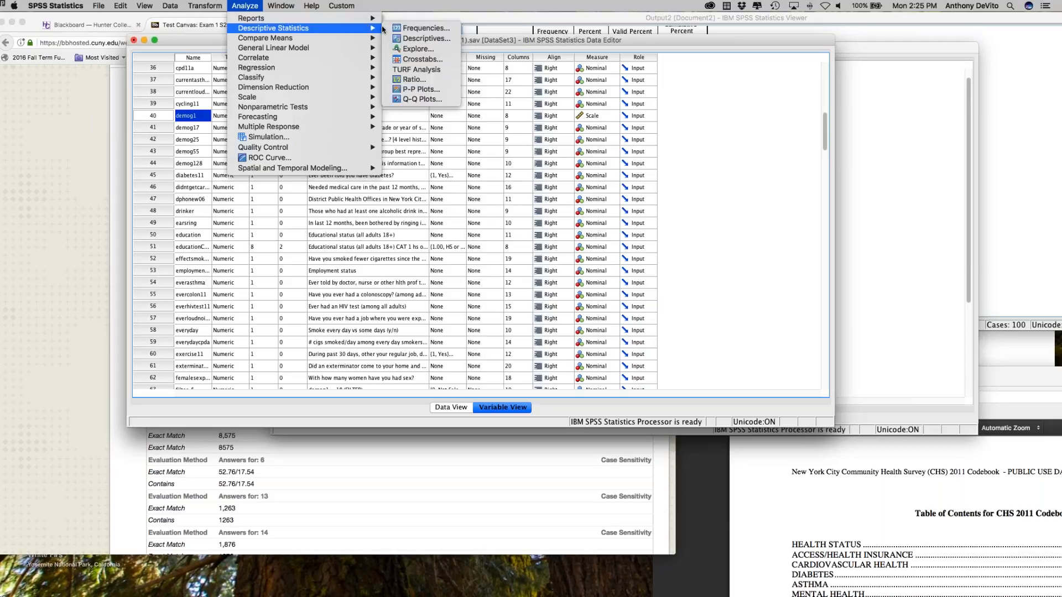
pyautogui.click(412, 39)
pyautogui.moveTo(324, 112); pyautogui.dragTo(642, 420)
pyautogui.click(46, 219)
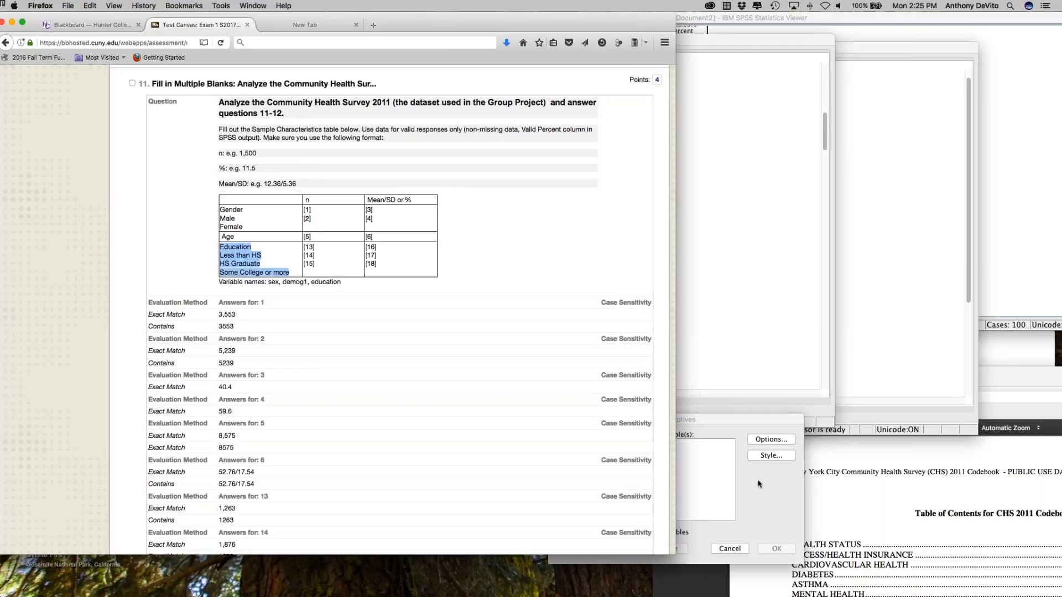
pyautogui.click(762, 486)
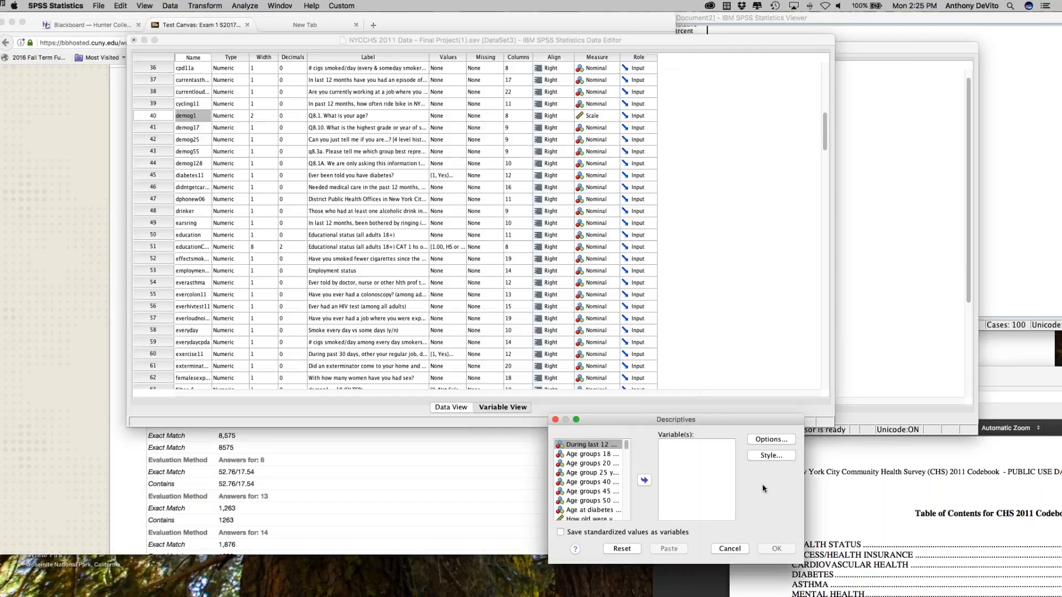
pyautogui.moveTo(660, 420); pyautogui.dragTo(222, 68)
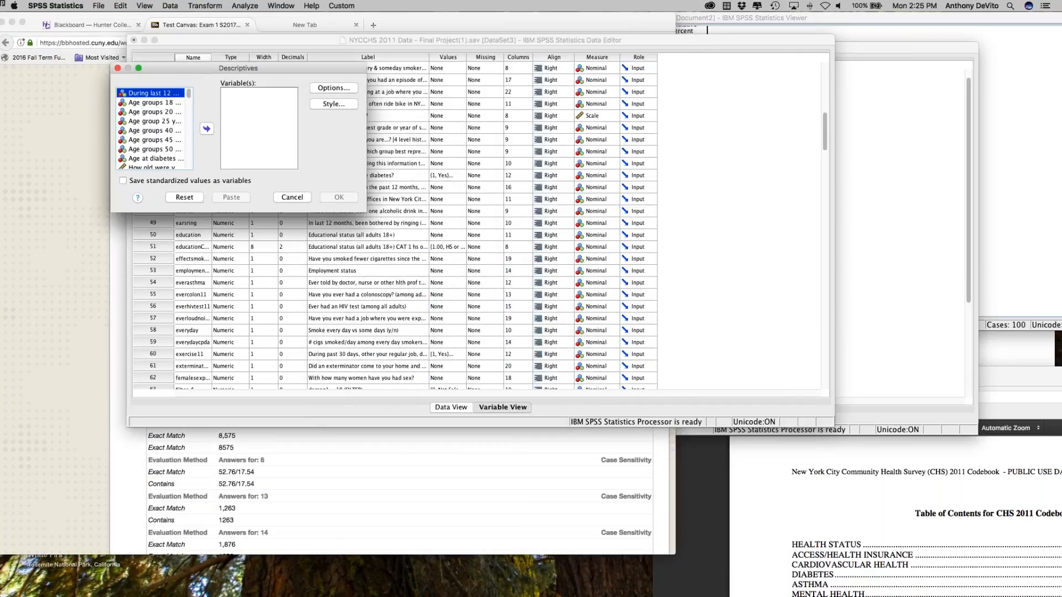
pyautogui.click(249, 6)
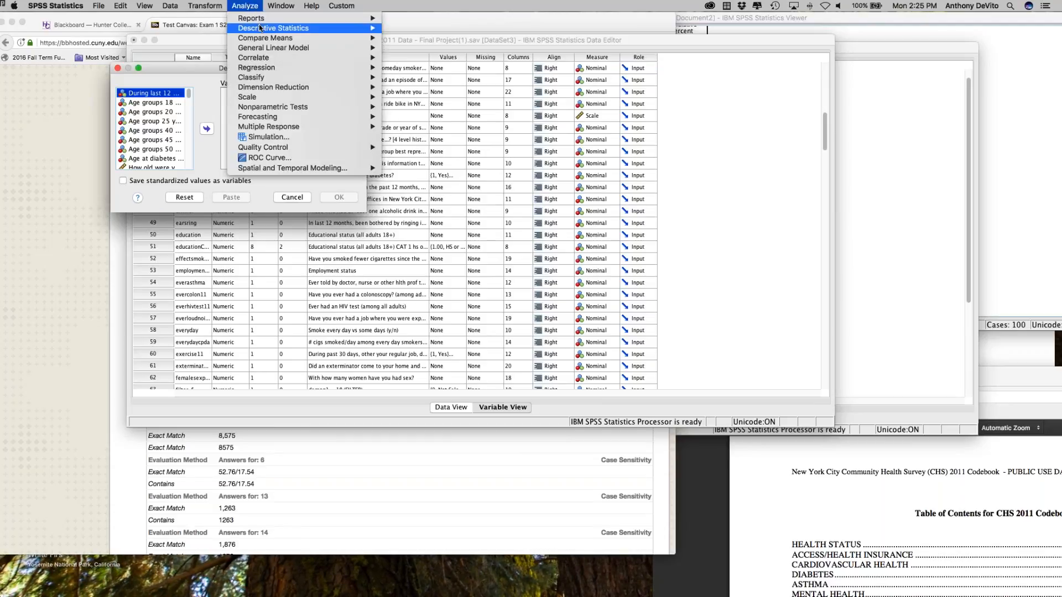
pyautogui.moveTo(357, 28)
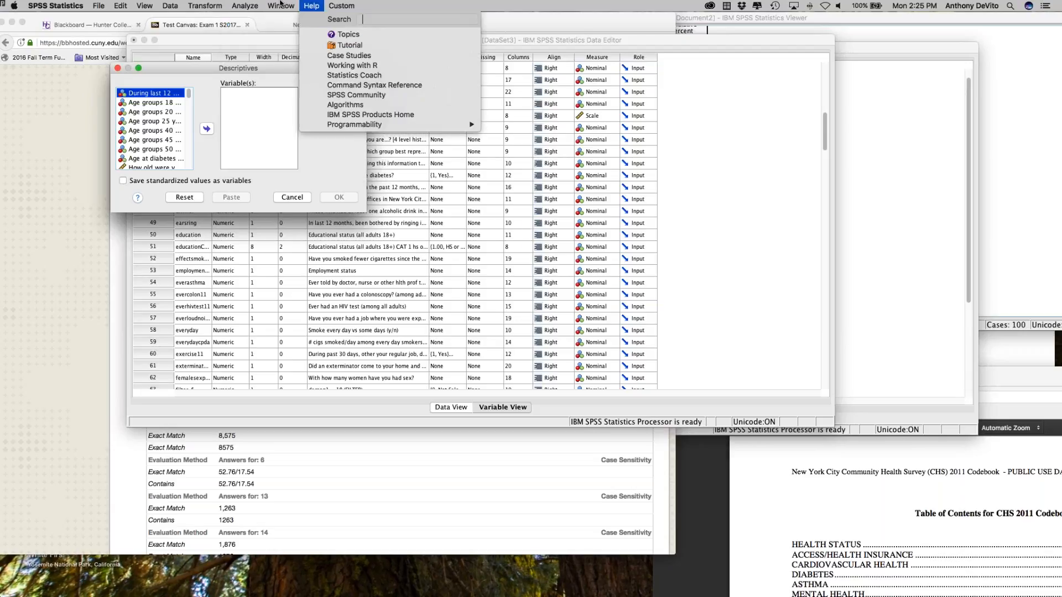
pyautogui.click(253, 4)
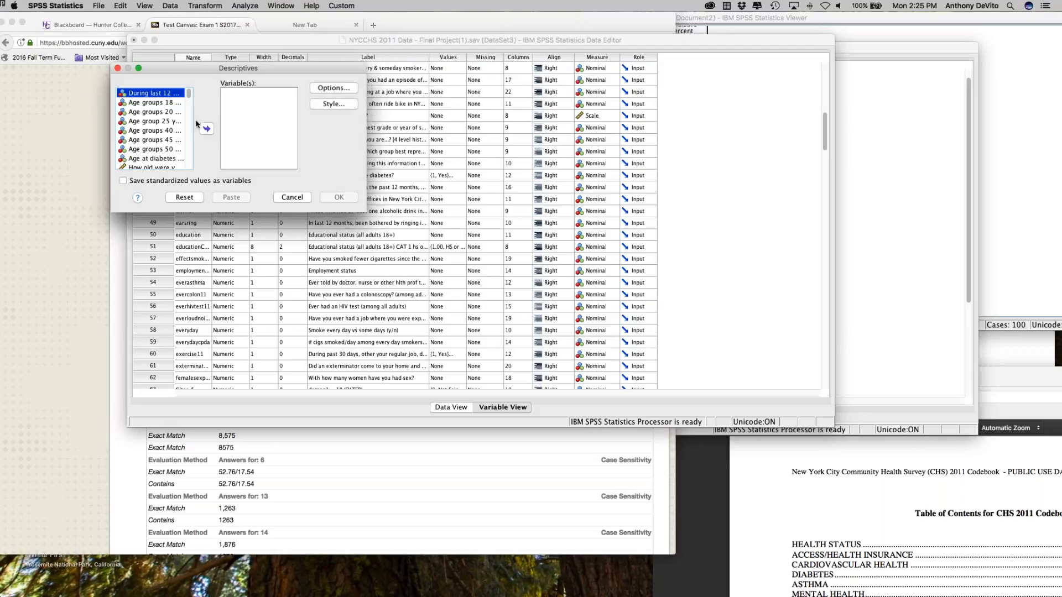
# Step: Widen the Descriptives dialog so the full variable labels and names in its source list can be read
pyautogui.moveTo(189, 94); pyautogui.dragTo(188, 108)
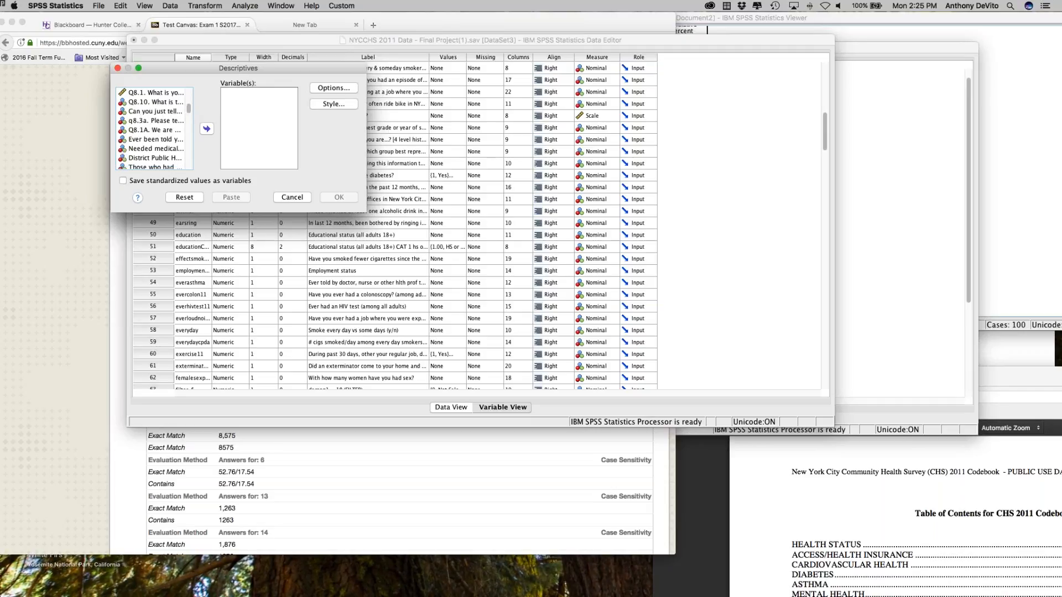
pyautogui.moveTo(110, 161); pyautogui.dragTo(0, 160)
pyautogui.moveTo(113, 71); pyautogui.dragTo(276, 71)
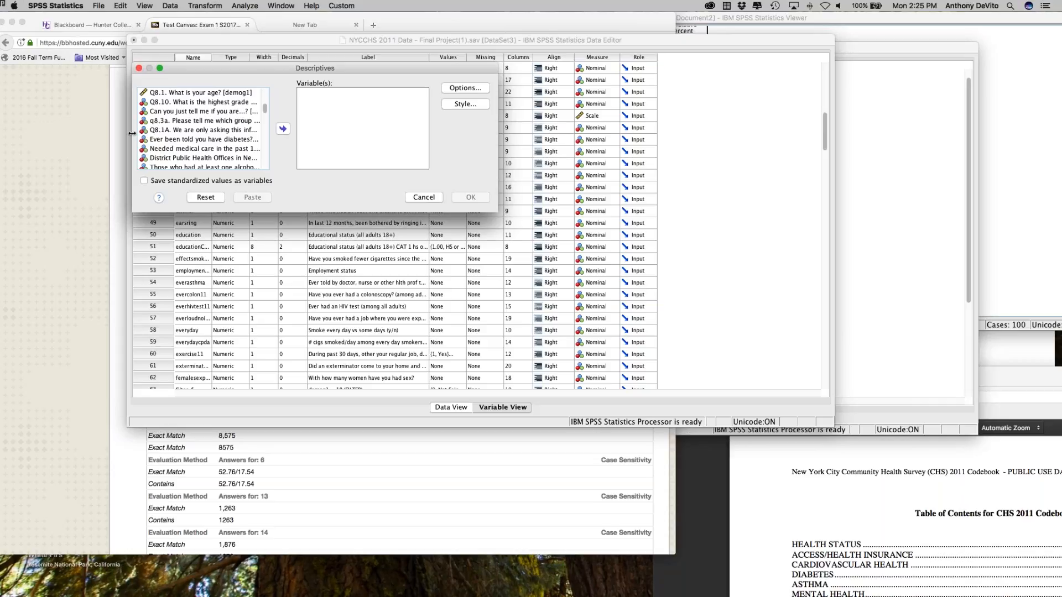
pyautogui.moveTo(131, 133); pyautogui.dragTo(43, 132)
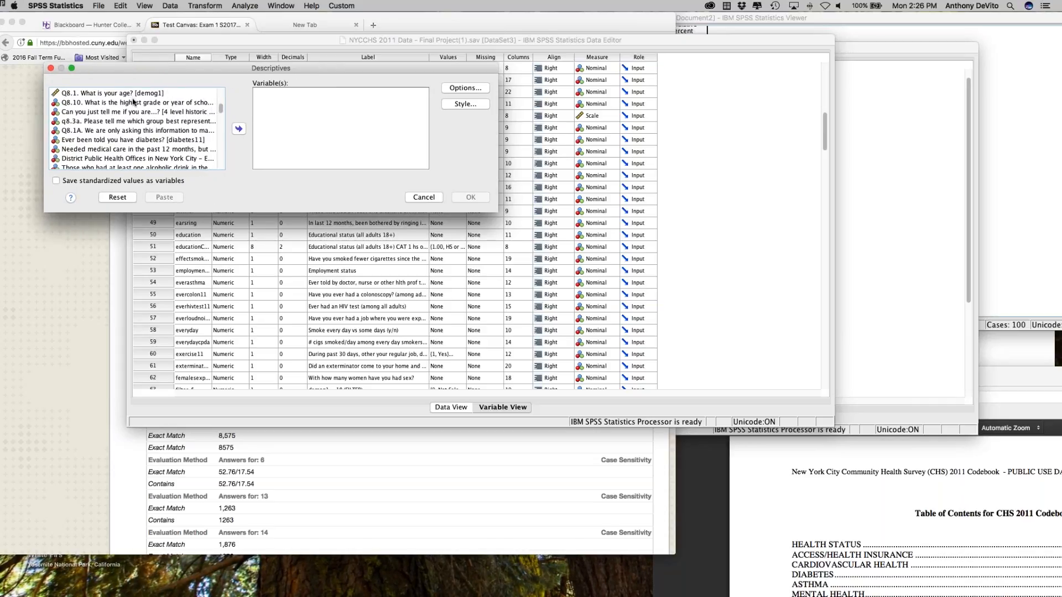
# Step: Find the age question, Q8.1 What is your age? [demog1], and add it to the variables for analysis
pyautogui.scroll(3, 145, 105)
pyautogui.scroll(3, 110, 105)
pyautogui.scroll(-10, 110, 105)
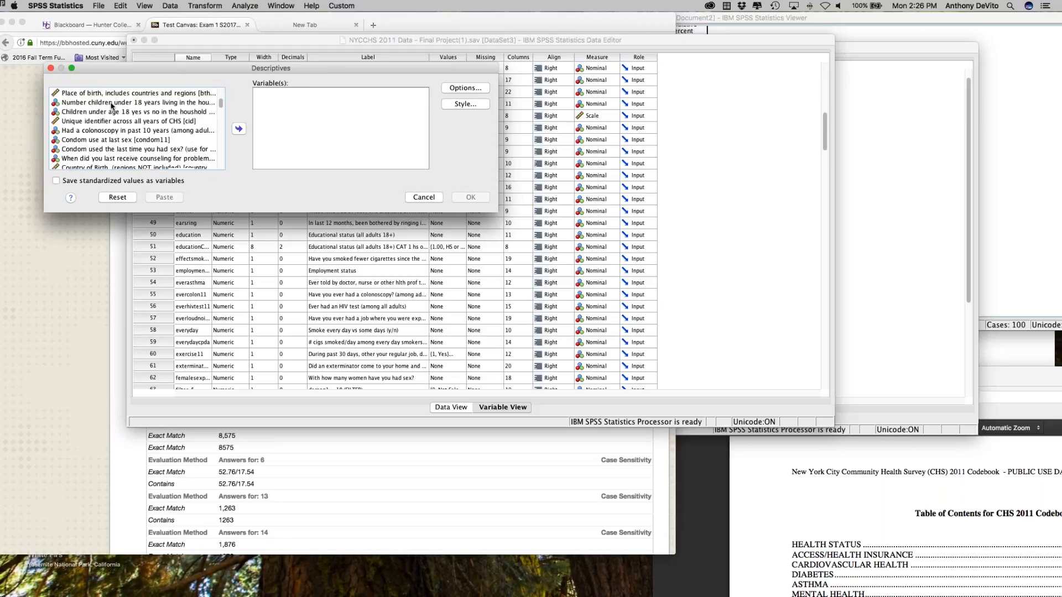
pyautogui.scroll(-5, 113, 112)
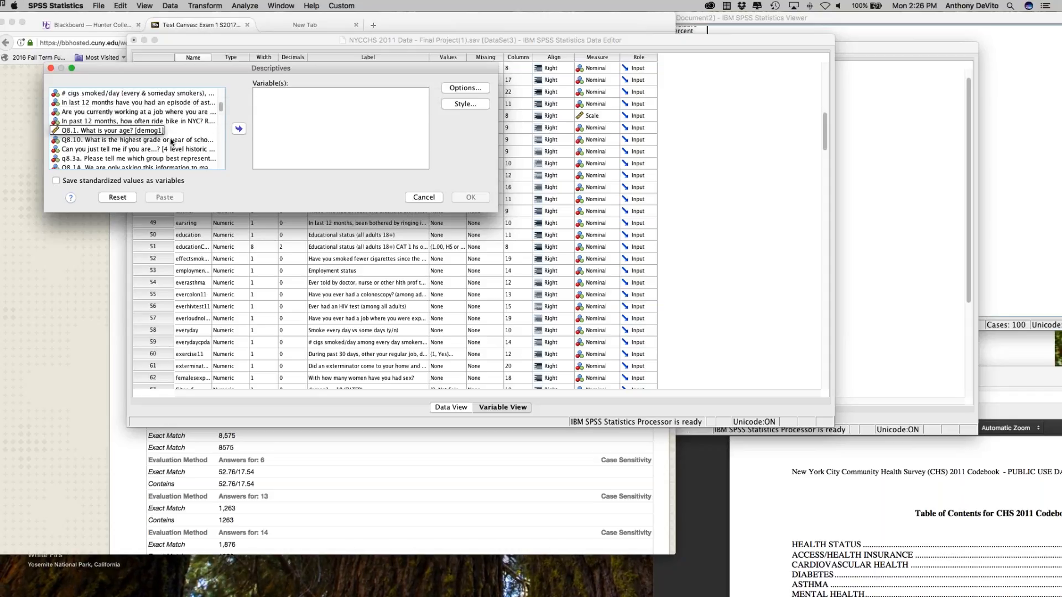
pyautogui.click(93, 131)
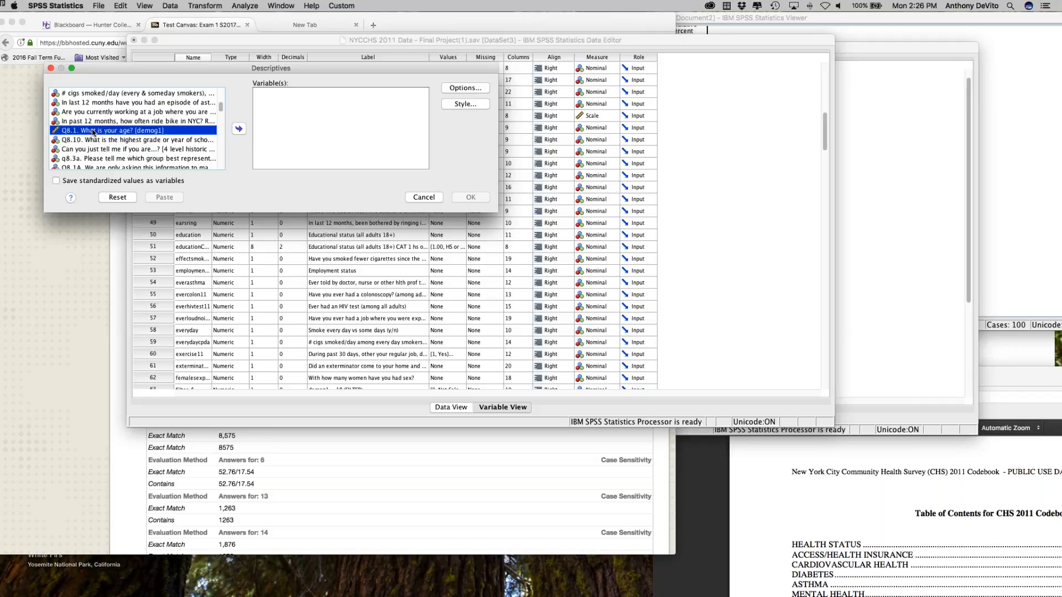
pyautogui.click(236, 129)
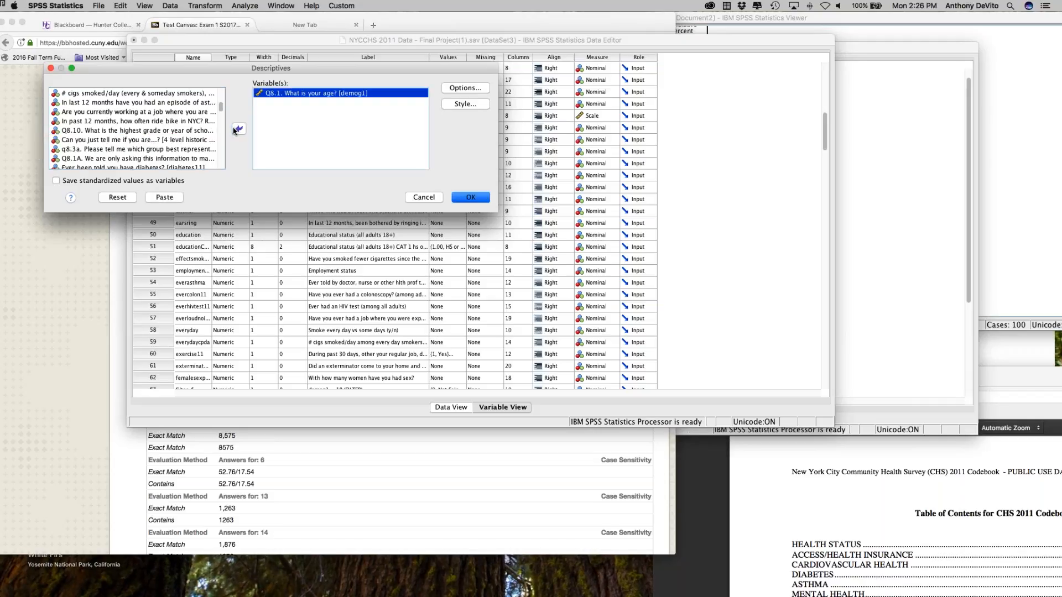
# Step: Check which statistics are selected in the Descriptives options, leave them as they are, and run the analysis
pyautogui.click(465, 88)
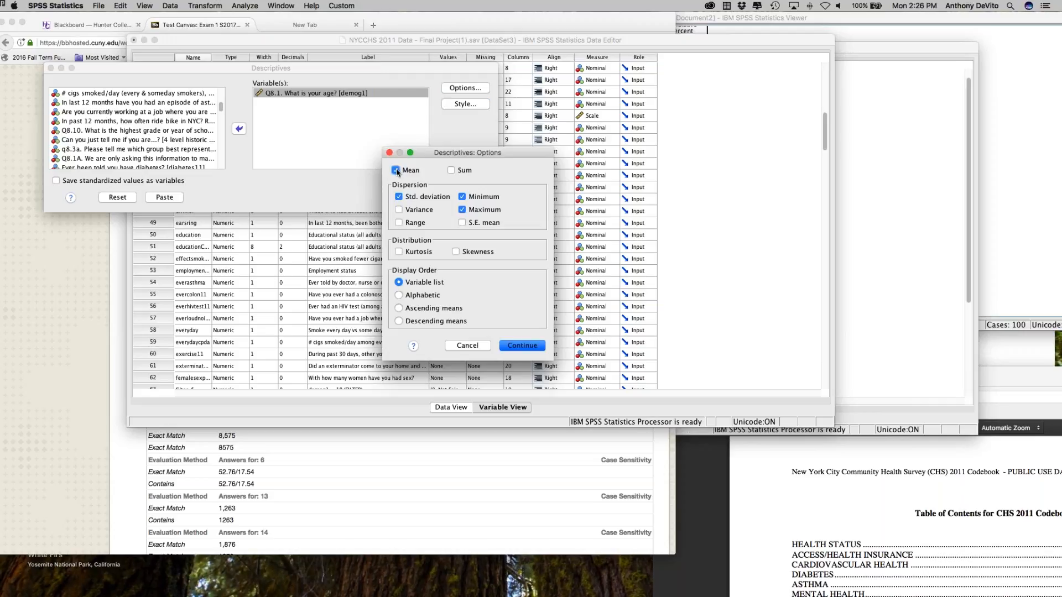
pyautogui.click(388, 153)
pyautogui.click(468, 197)
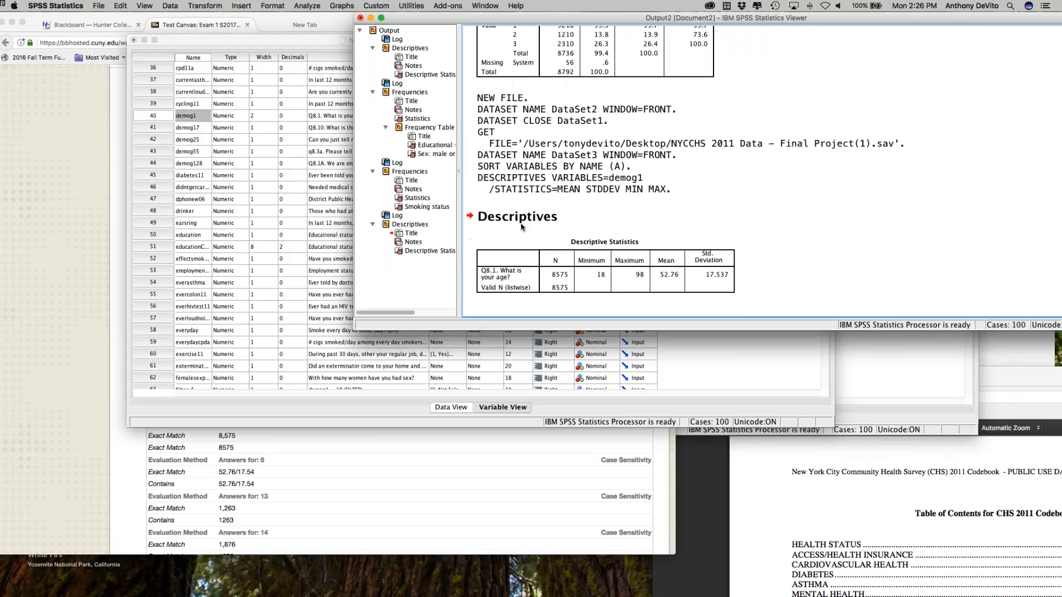
# Step: Compare the age output's N, mean and standard deviation with question 11's table and answers, and look at the answer tables below
pyautogui.click(611, 290)
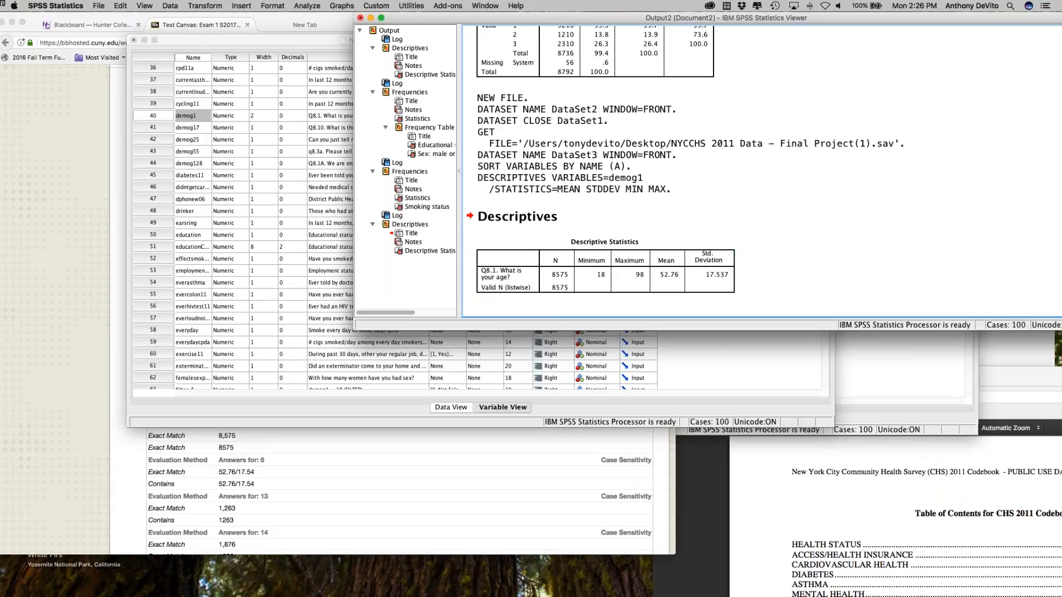
pyautogui.click(82, 279)
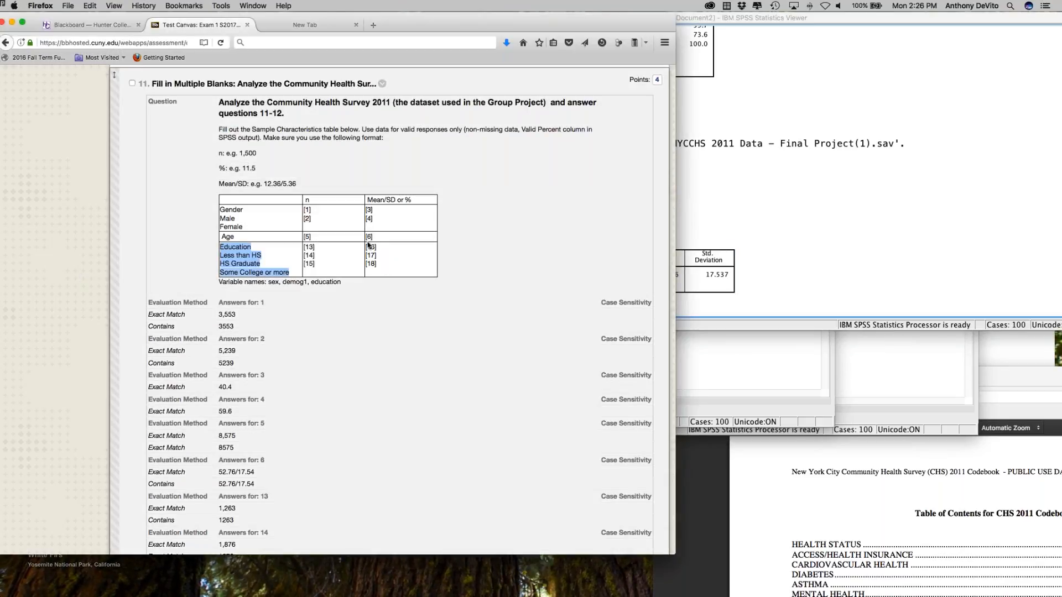
pyautogui.click(796, 270)
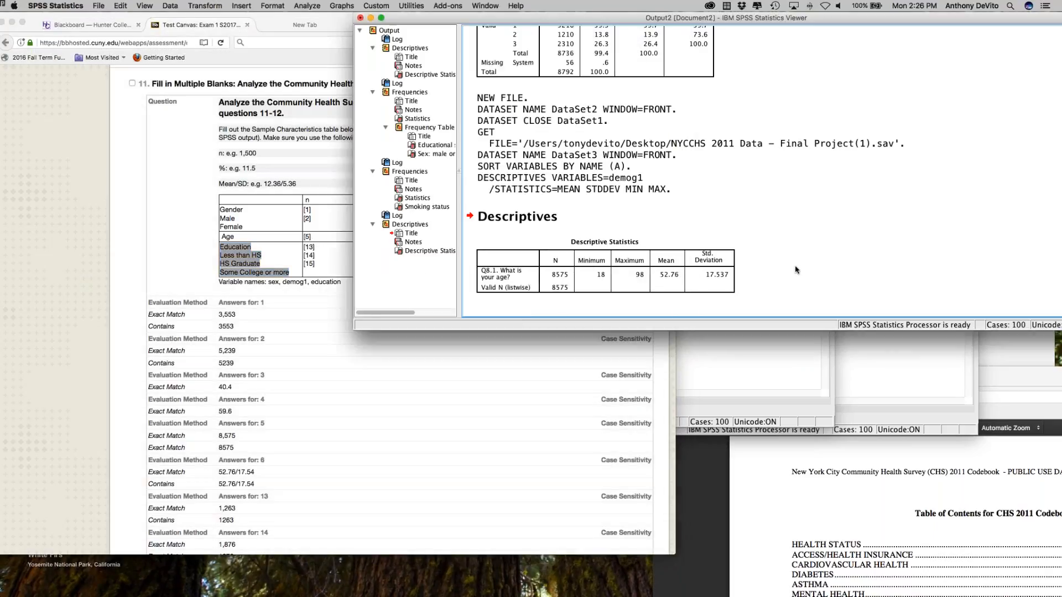
pyautogui.click(427, 355)
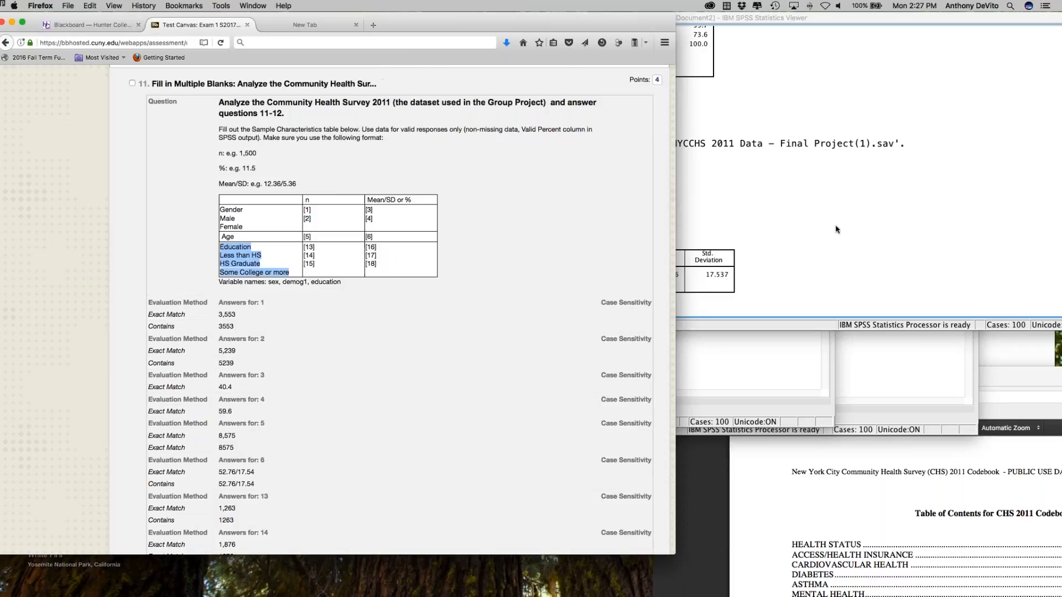
pyautogui.click(835, 228)
pyautogui.click(339, 333)
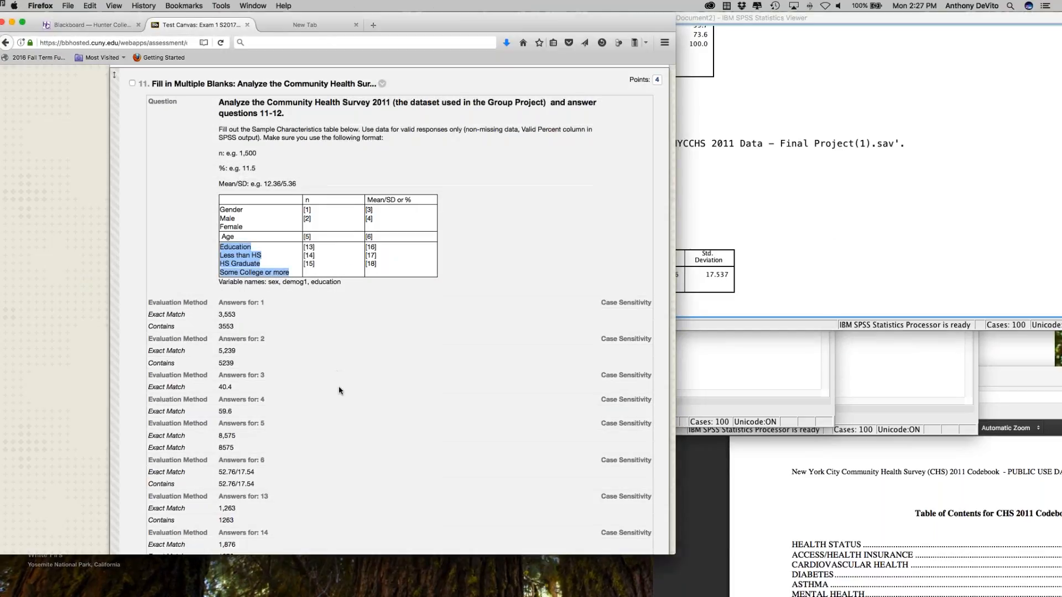
pyautogui.scroll(-10, 339, 359)
pyautogui.scroll(-7, 339, 390)
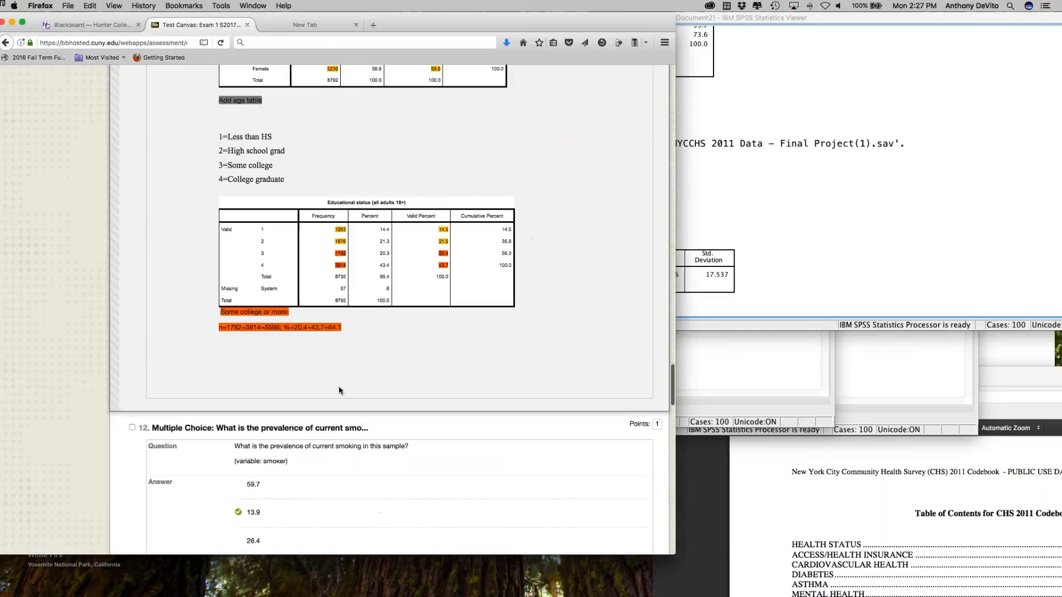
# Step: Review question 11's accepted answers and feedback tables, including how the education categories are combined and how the mean/SD answer is written
pyautogui.scroll(5, 339, 390)
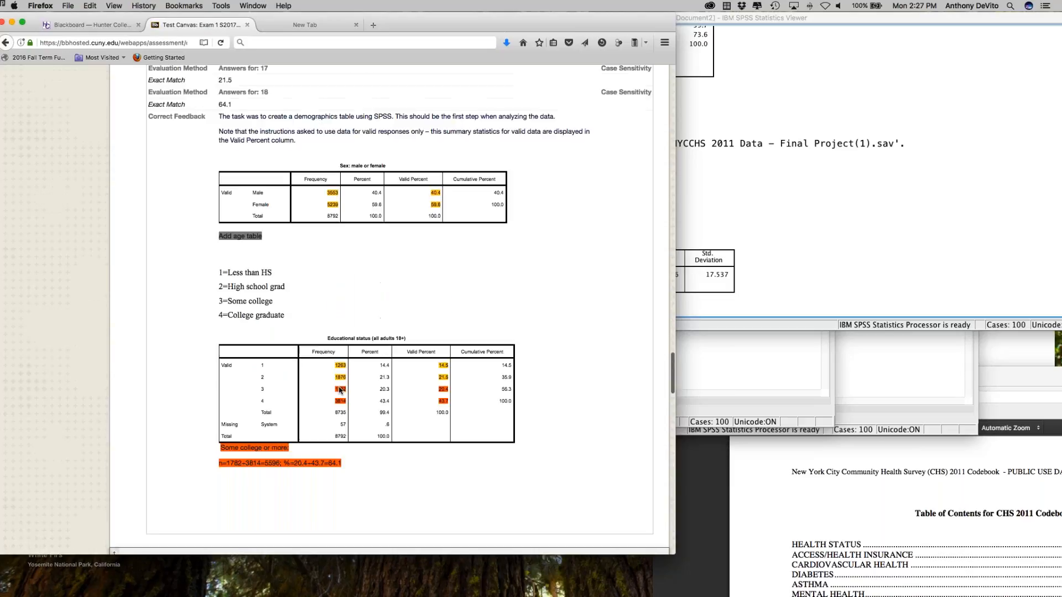
pyautogui.scroll(-2, 337, 389)
pyautogui.scroll(5, 337, 388)
pyautogui.scroll(3, 336, 389)
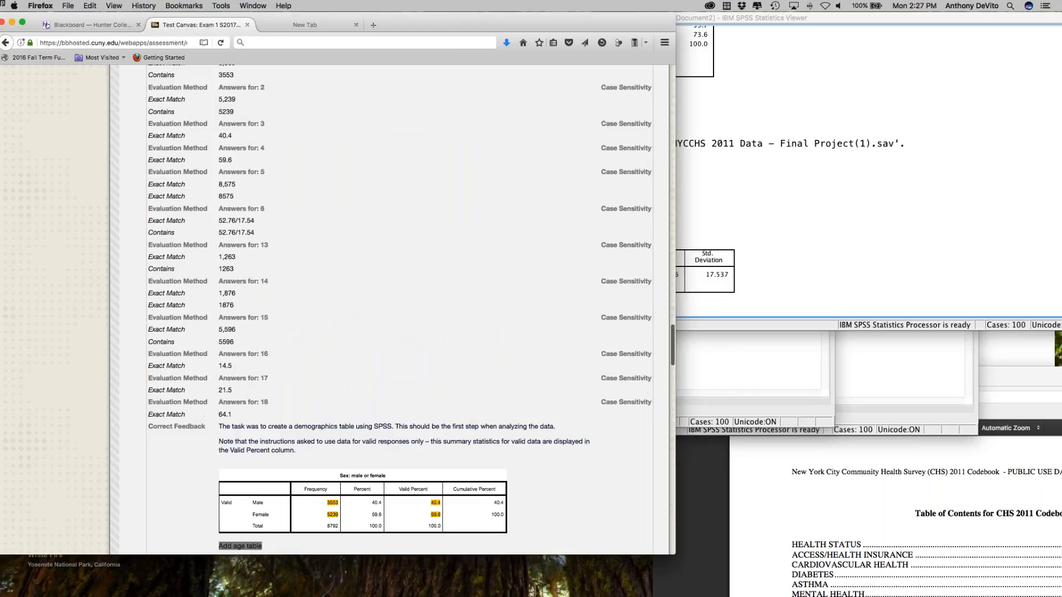
pyautogui.scroll(1, 337, 389)
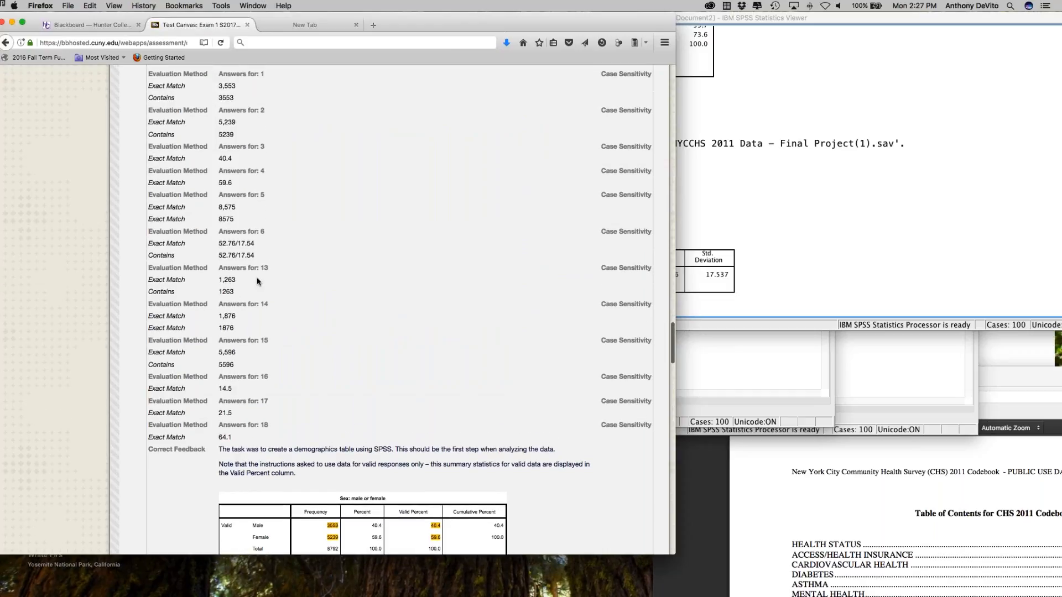
pyautogui.scroll(5, 296, 280)
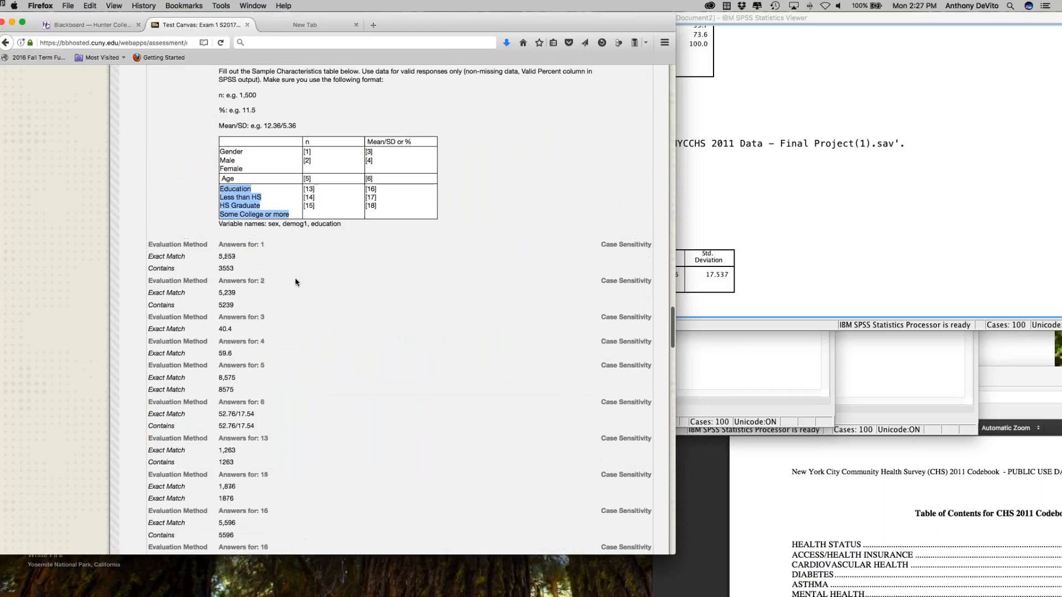
pyautogui.scroll(-5, 316, 177)
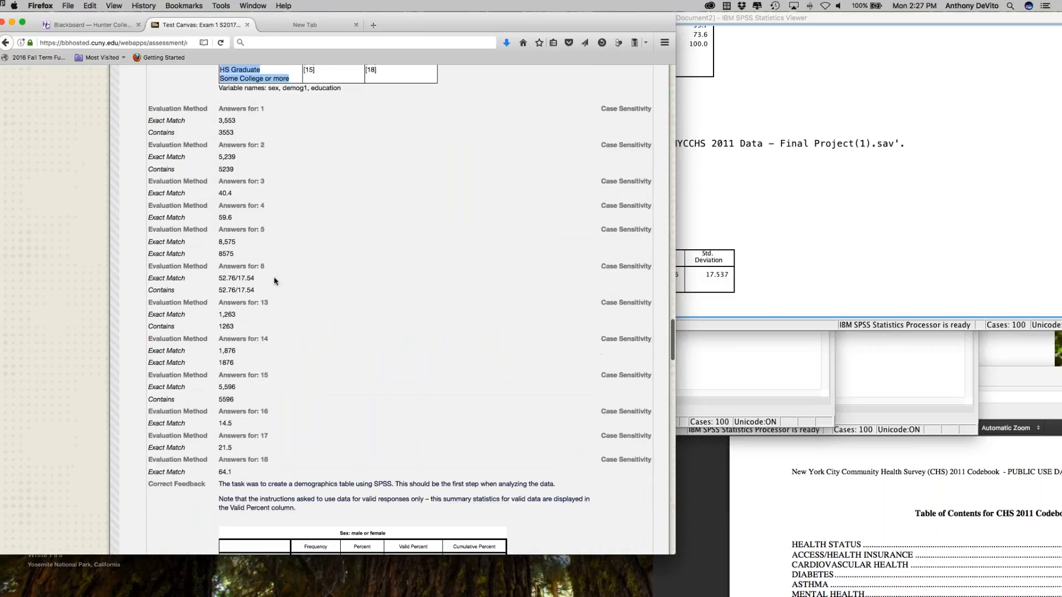
pyautogui.scroll(-1, 256, 279)
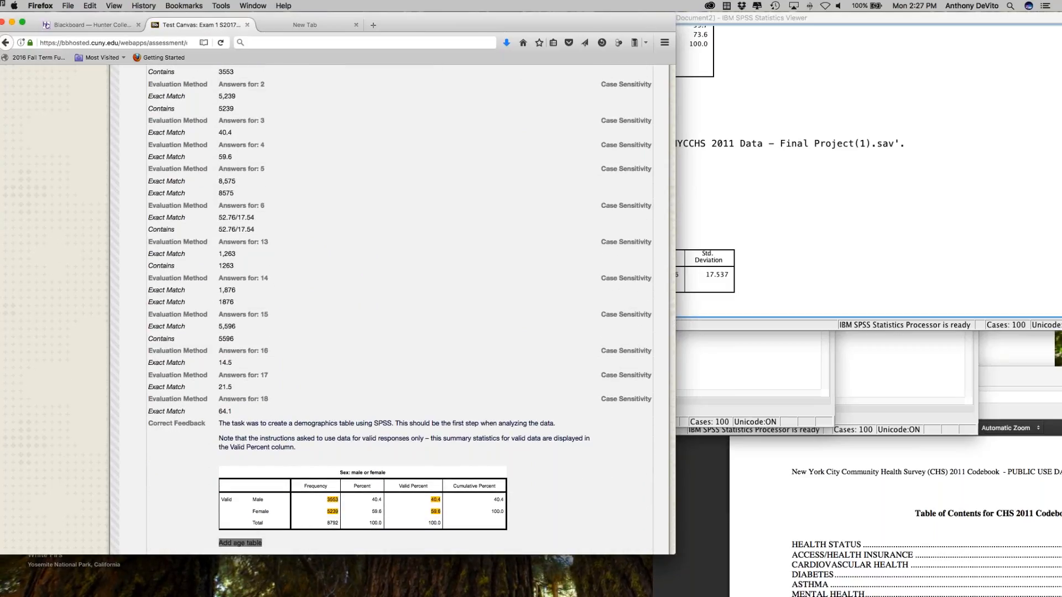
pyautogui.moveTo(240, 218); pyautogui.dragTo(254, 218)
pyautogui.click(283, 223)
# Step: Compare the Age blanks for n and Mean/SD in question 11's table with the Descriptive Statistics output in SPSS
pyautogui.scroll(10, 284, 223)
pyautogui.scroll(1, 342, 237)
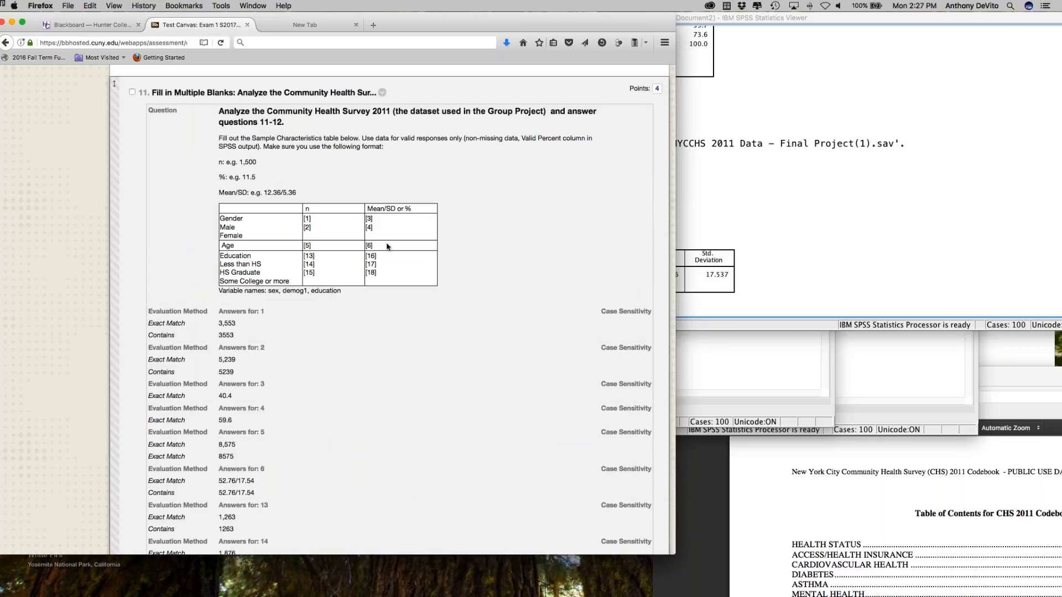
pyautogui.scroll(-5, 382, 249)
pyautogui.click(717, 284)
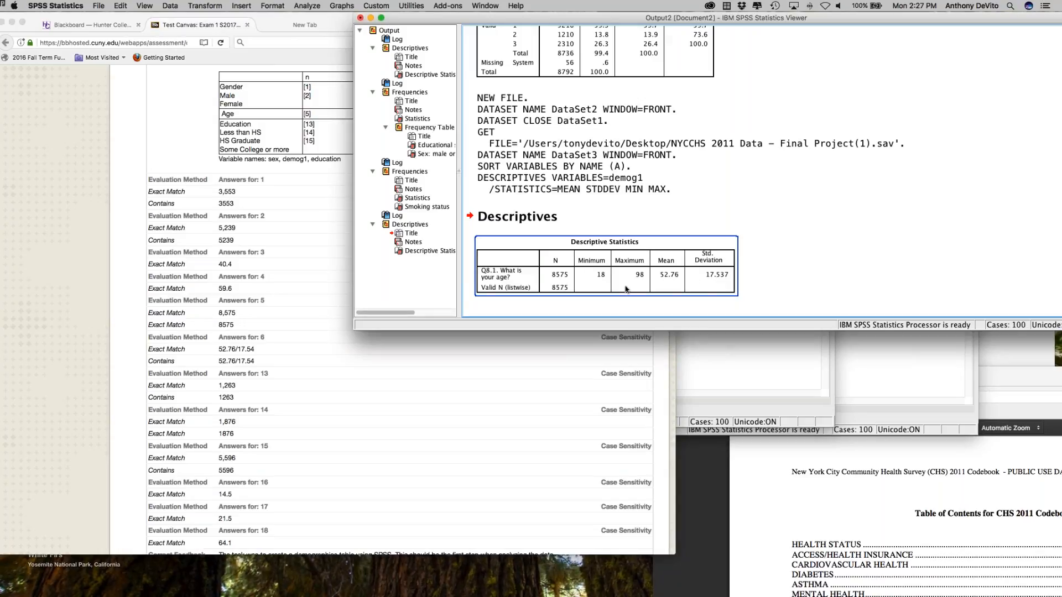
pyautogui.scroll(-1, 322, 285)
pyautogui.click(322, 285)
pyautogui.scroll(3, 322, 285)
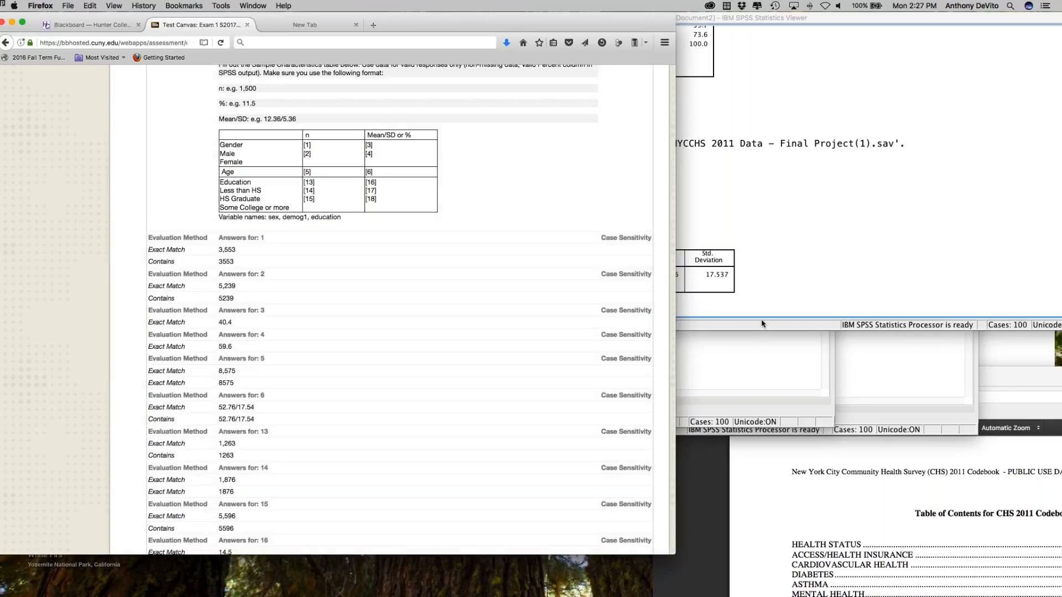
# Step: Switch to the SPSS output, start a Frequencies analysis, and widen its dialog so the variable labels can be read
pyautogui.click(761, 324)
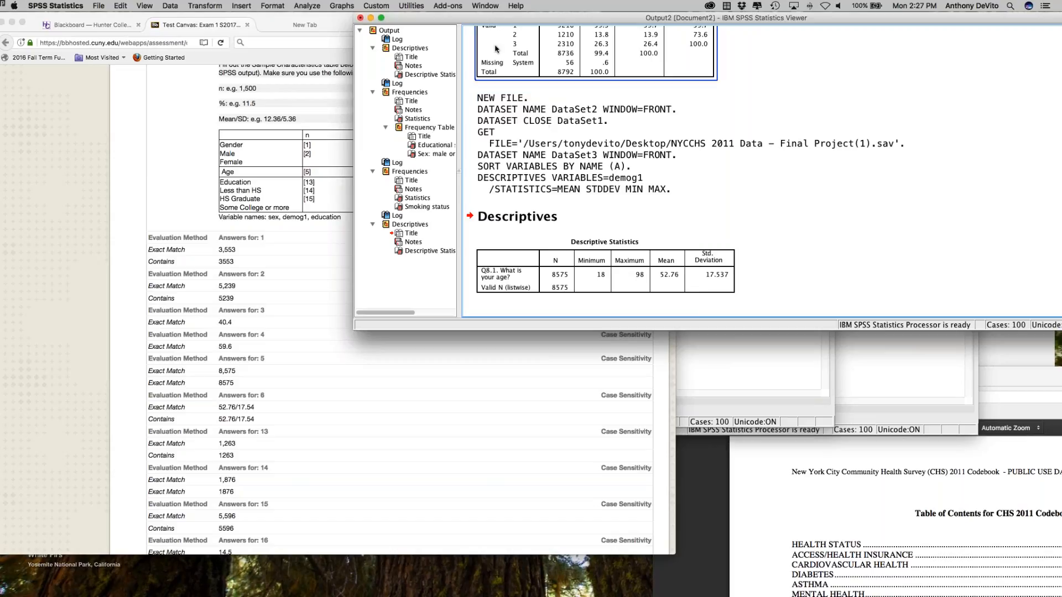
pyautogui.click(307, 5)
pyautogui.moveTo(311, 30)
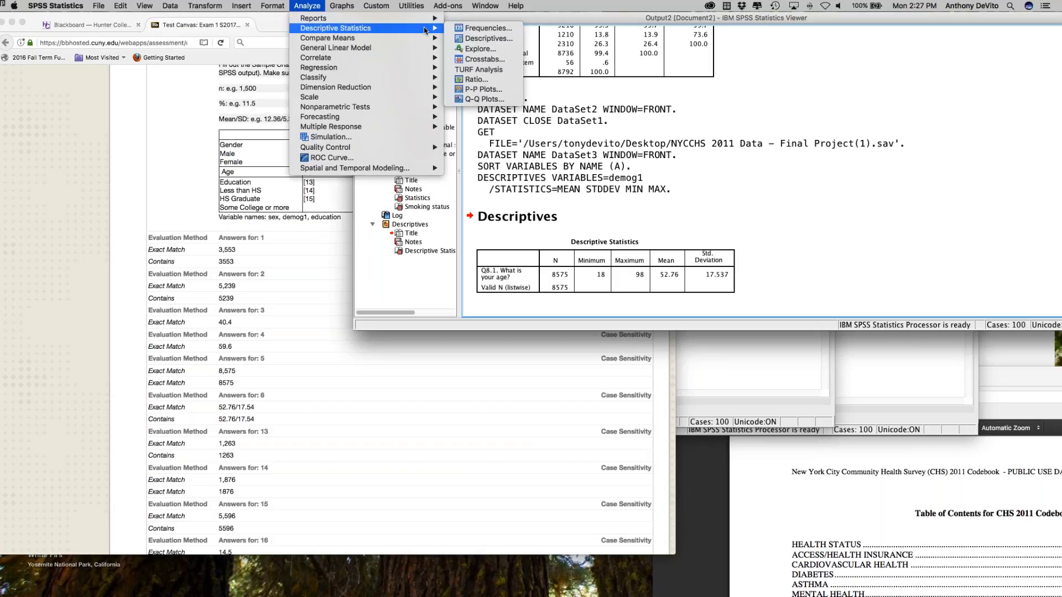
pyautogui.click(484, 29)
pyautogui.moveTo(161, 106); pyautogui.dragTo(184, 98)
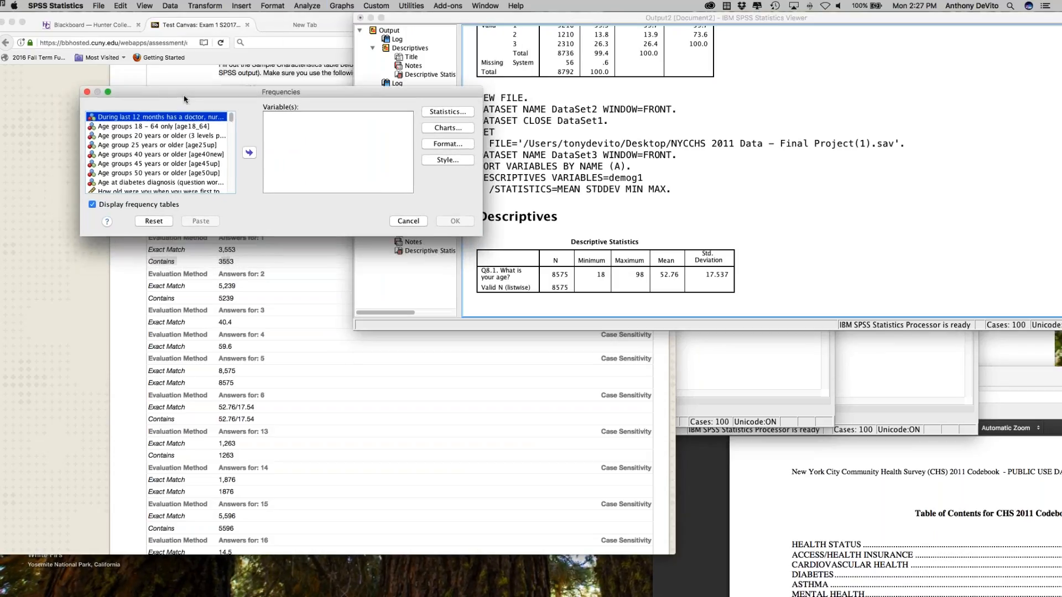
pyautogui.scroll(-2, 188, 144)
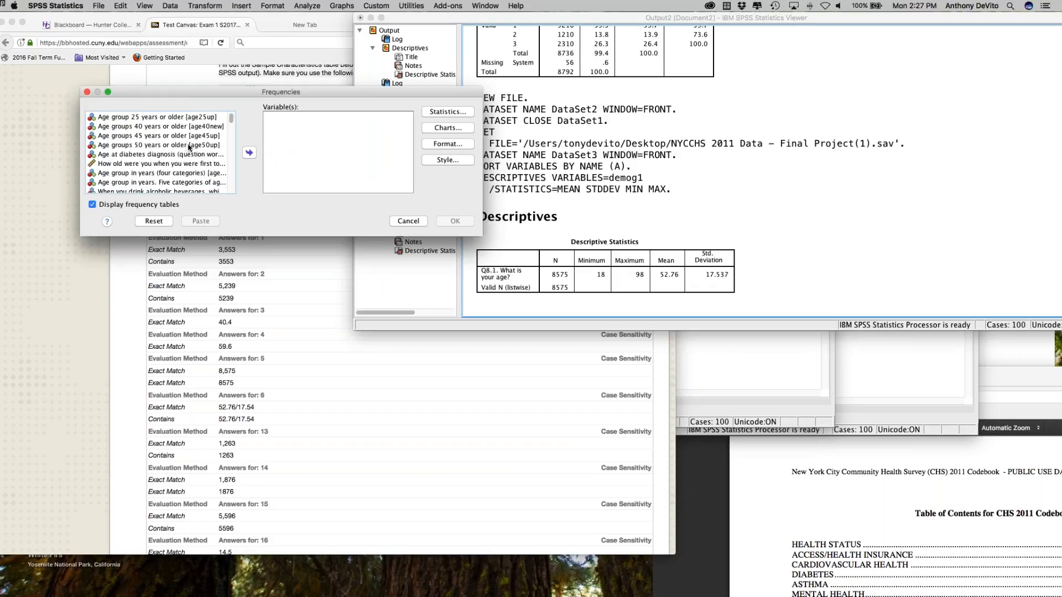
pyautogui.click(190, 146)
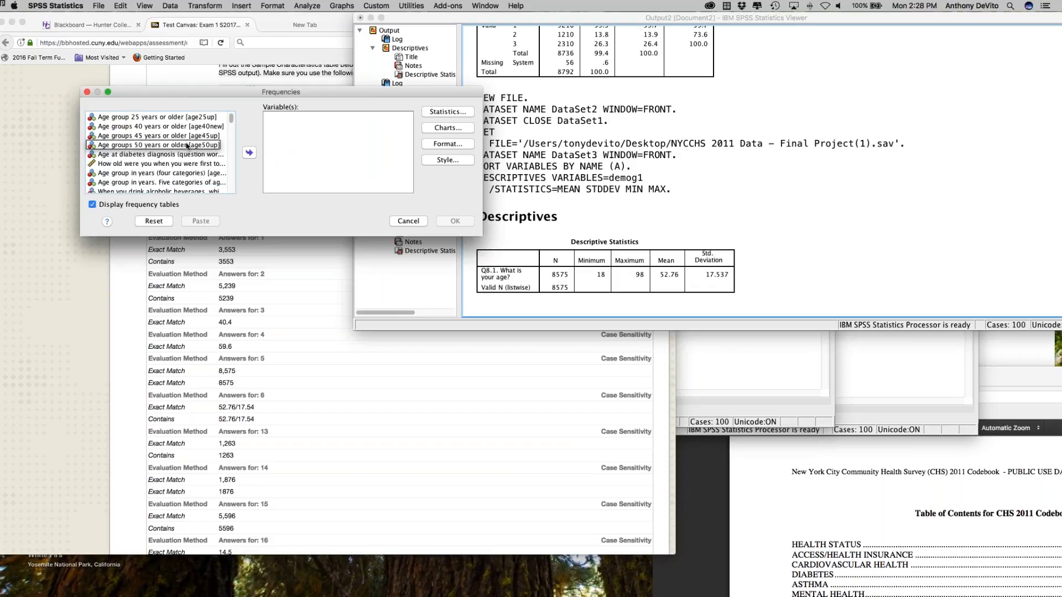
pyautogui.moveTo(231, 121); pyautogui.dragTo(231, 131)
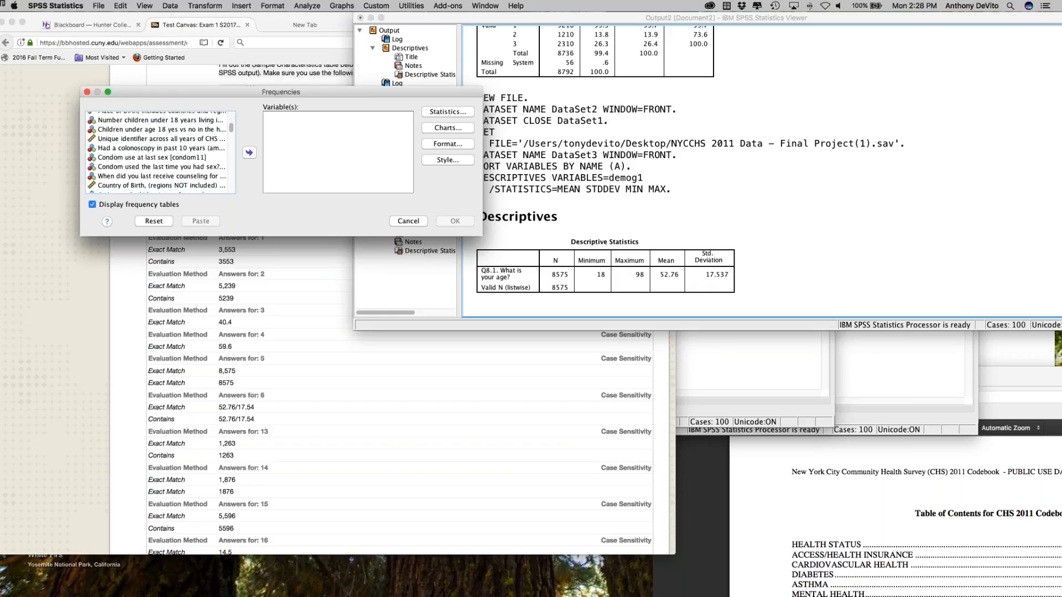
pyautogui.moveTo(76, 157); pyautogui.dragTo(27, 155)
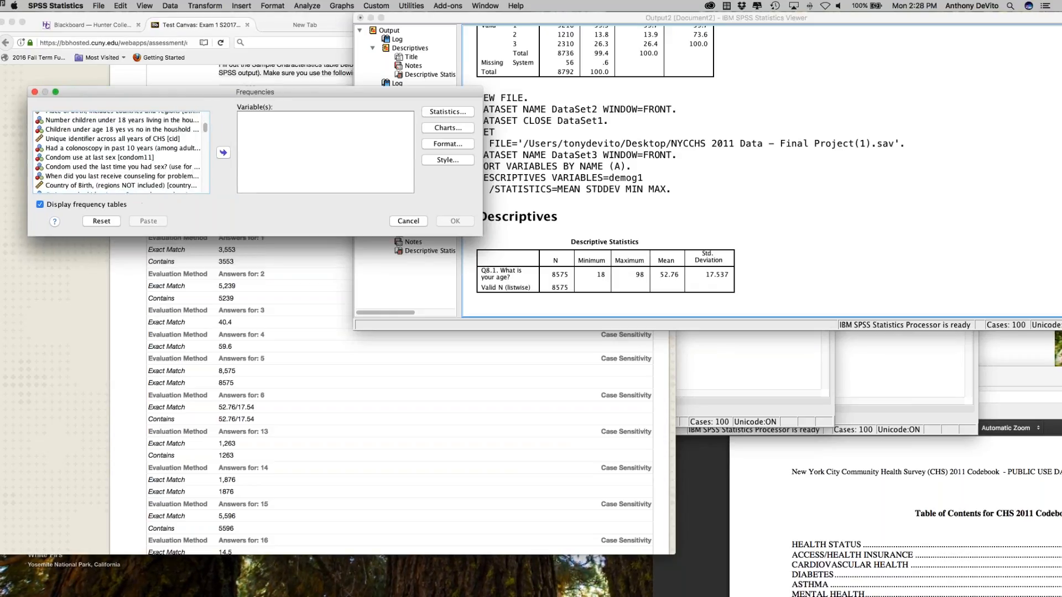
# Step: Find Educational status (all adults 18+) [education] and add it to the Frequencies variables
pyautogui.scroll(-5, 145, 176)
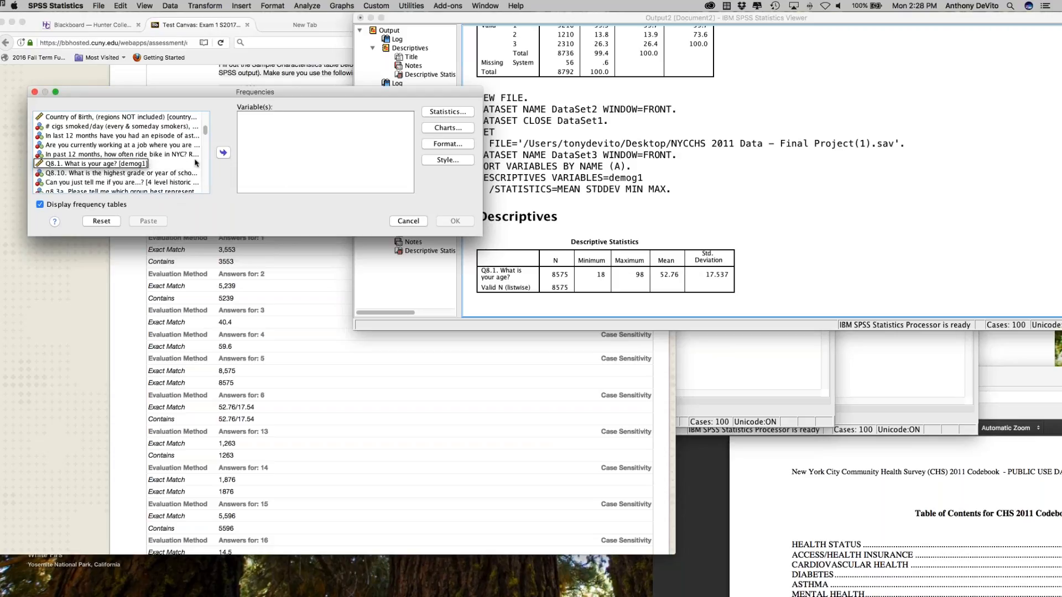
pyautogui.moveTo(205, 132); pyautogui.dragTo(203, 137)
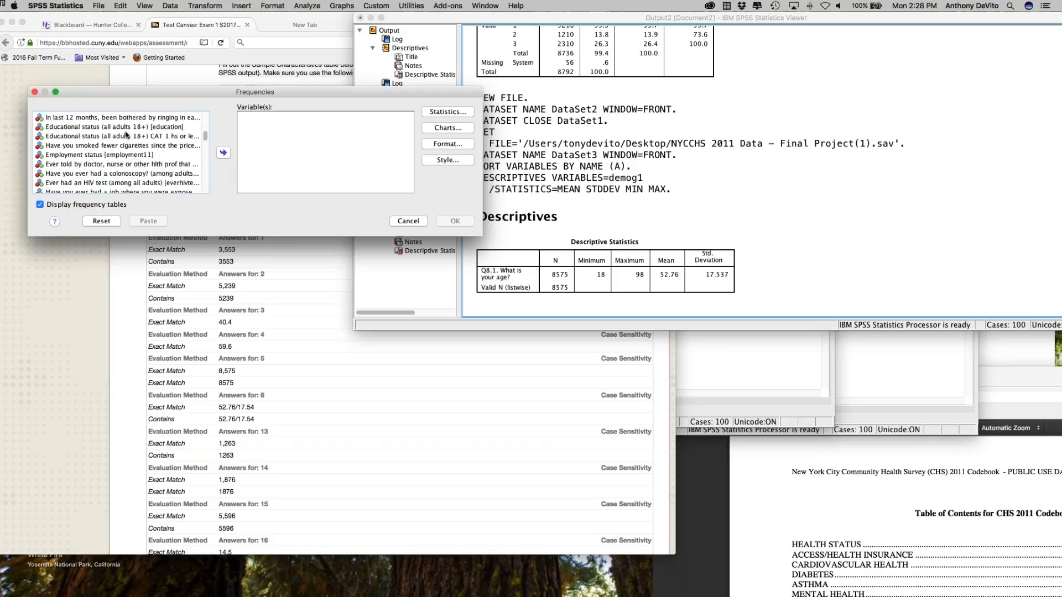
pyautogui.moveTo(206, 136); pyautogui.dragTo(205, 134)
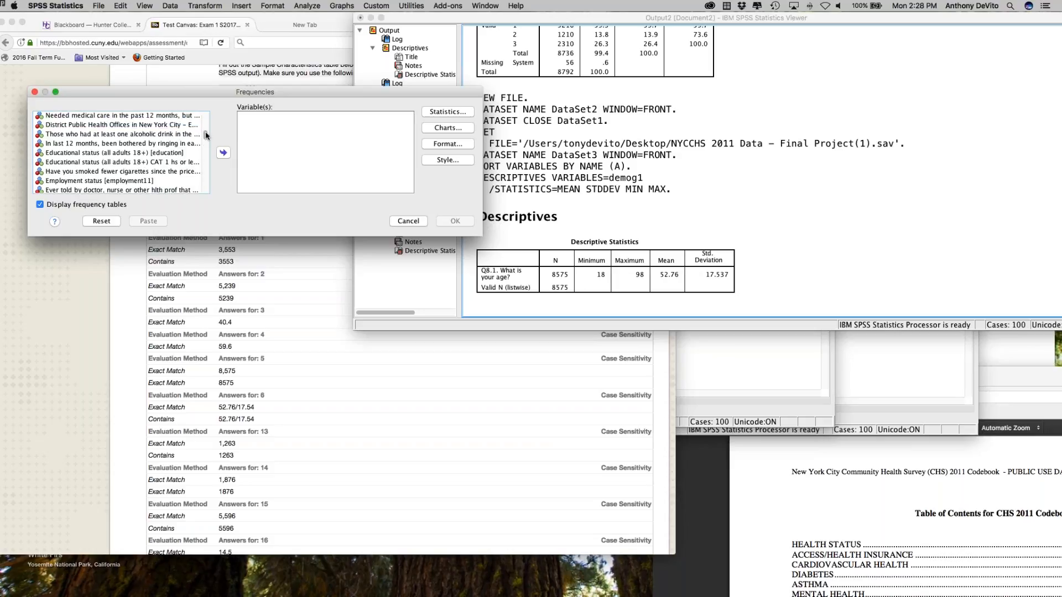
pyautogui.click(103, 153)
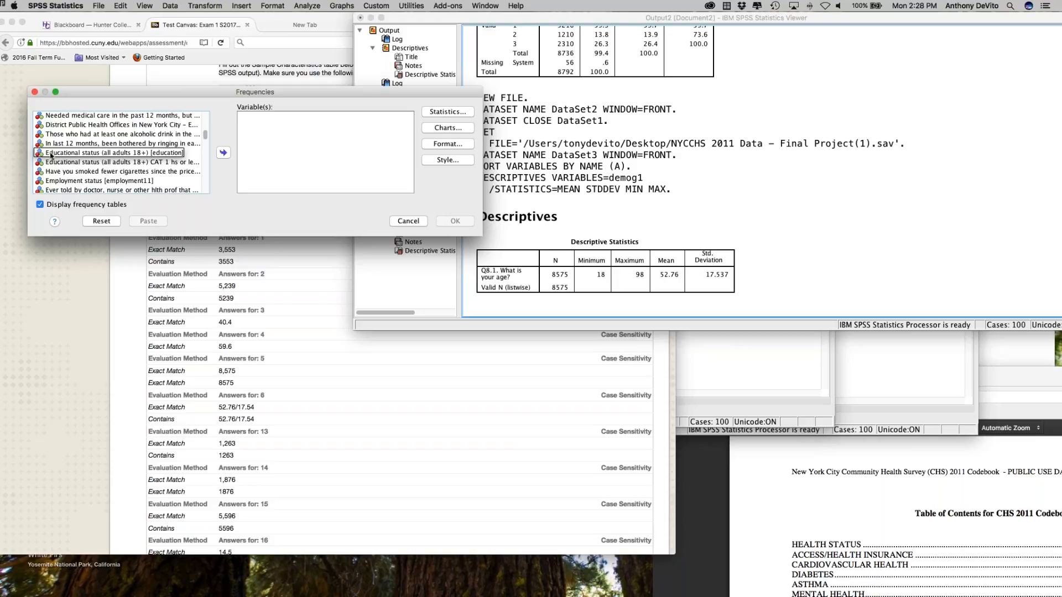
pyautogui.click(84, 155)
pyautogui.click(224, 153)
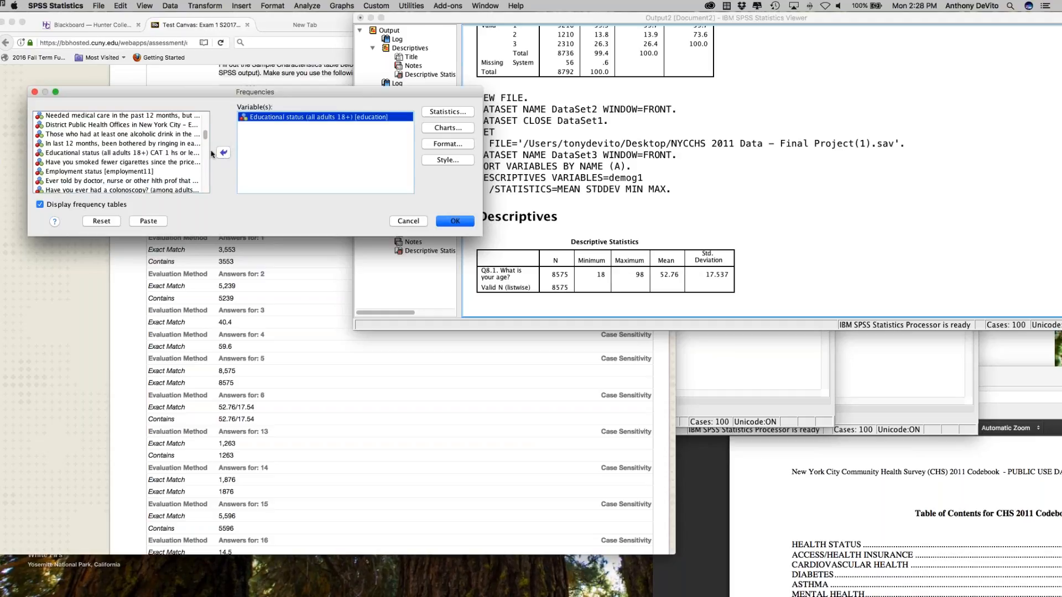
# Step: Find Sex: male or female [sex] and add it to the Frequencies variables
pyautogui.moveTo(205, 140); pyautogui.dragTo(206, 163)
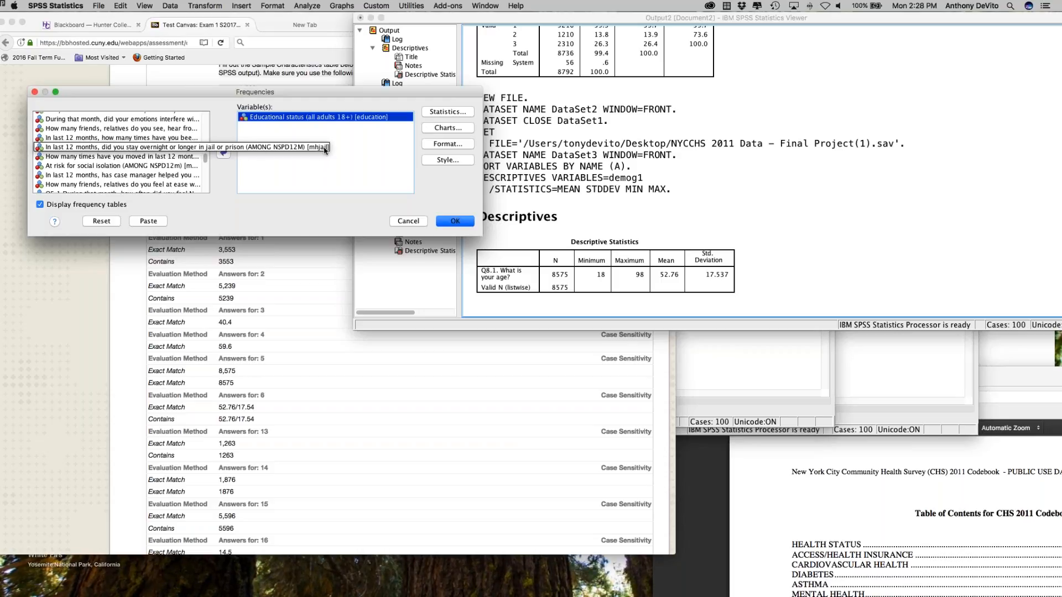
pyautogui.moveTo(205, 161); pyautogui.dragTo(207, 177)
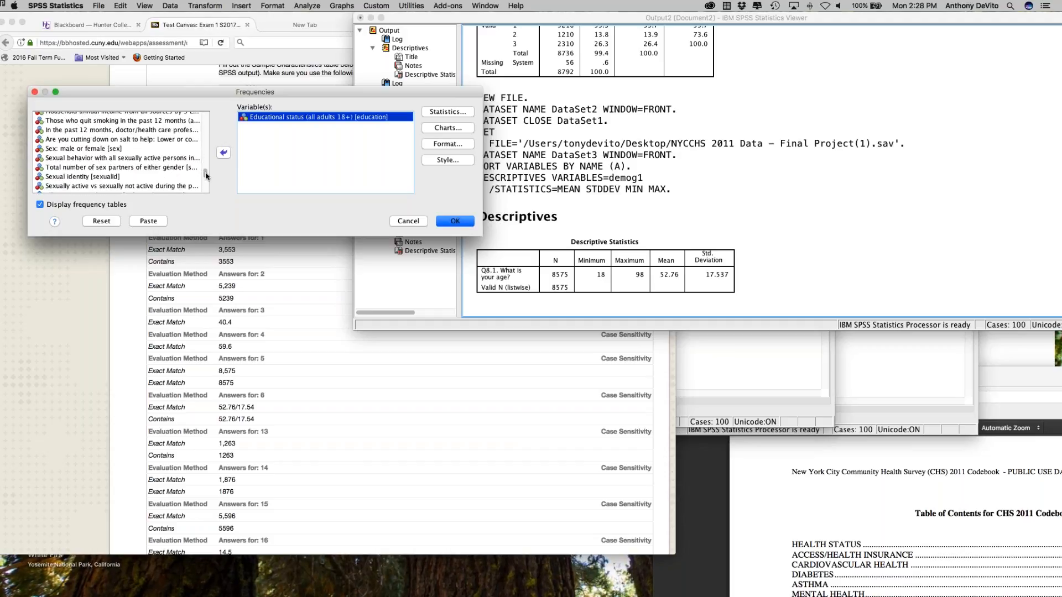
pyautogui.click(107, 149)
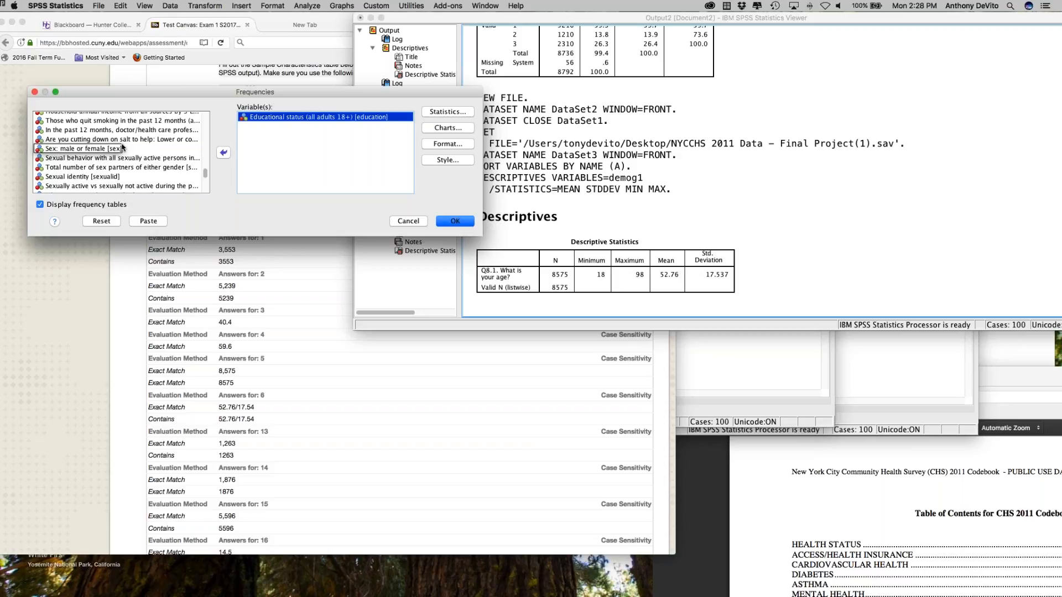
pyautogui.click(92, 149)
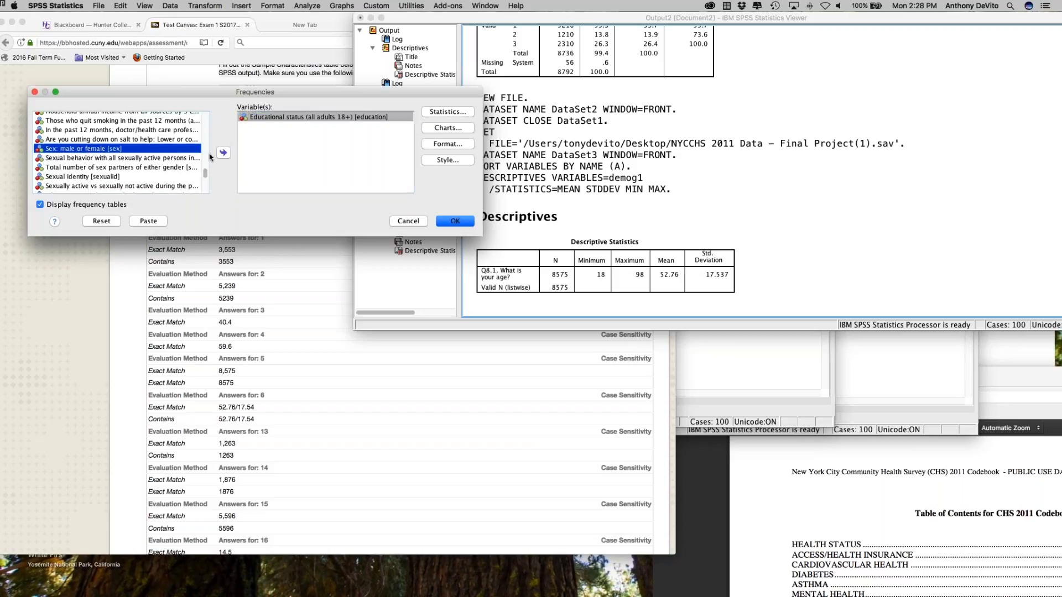
pyautogui.click(224, 153)
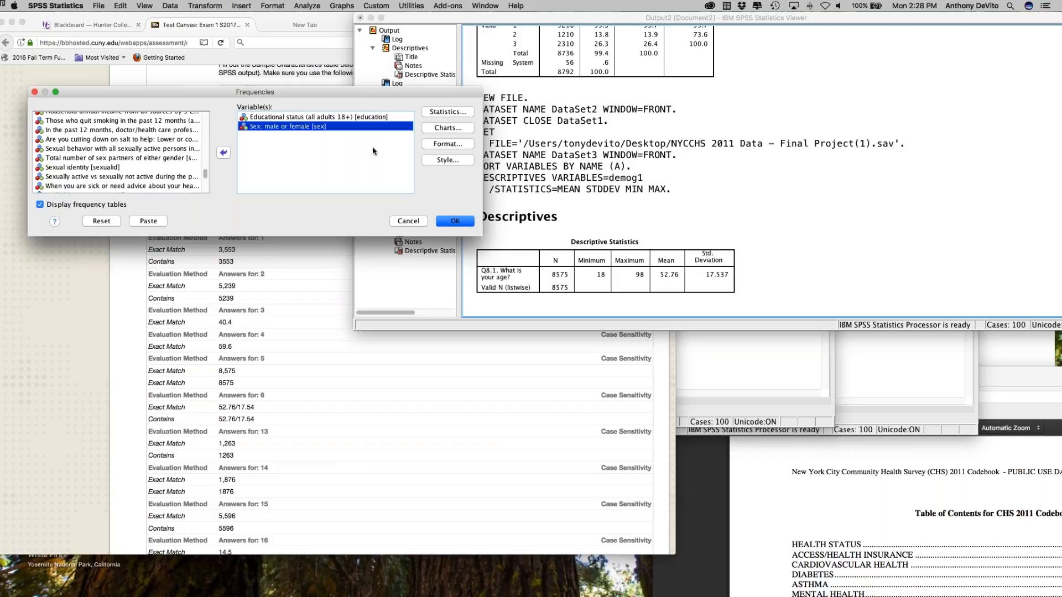
# Step: Check the statistics available for the Frequencies analysis and leave without selecting any
pyautogui.click(448, 111)
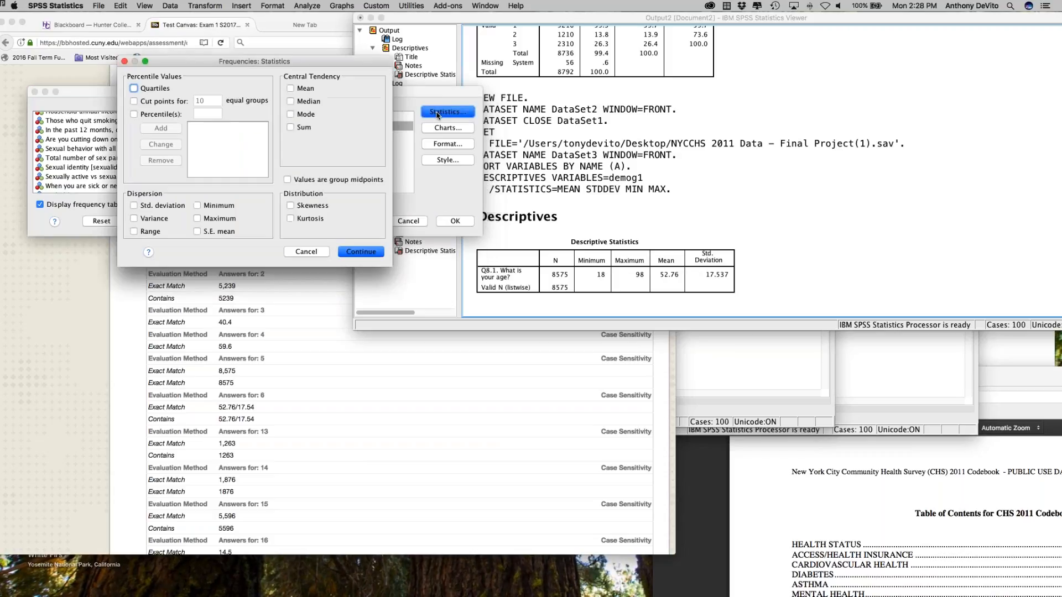
pyautogui.click(306, 251)
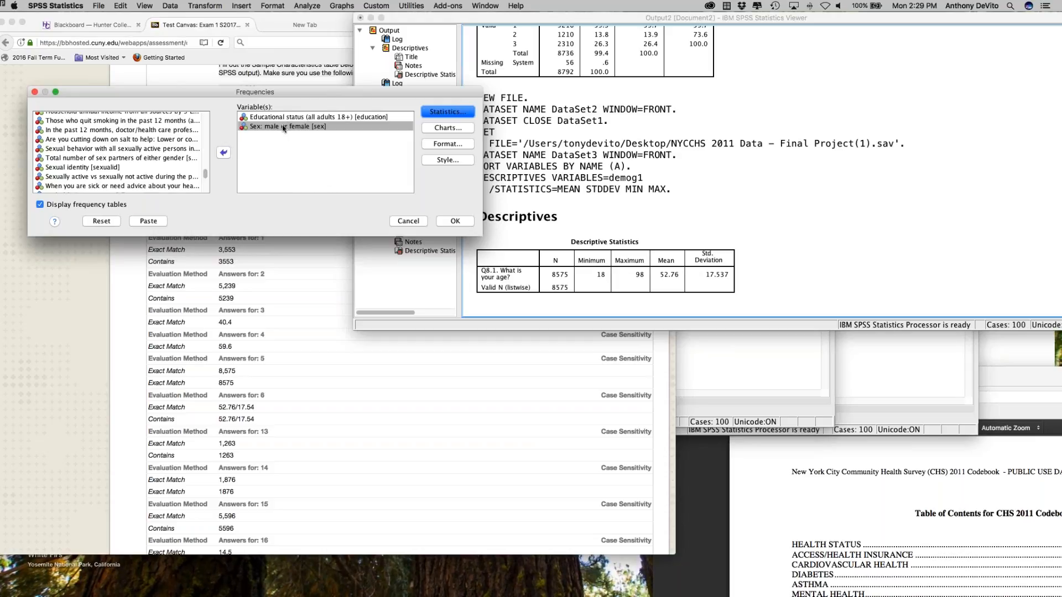
pyautogui.click(293, 165)
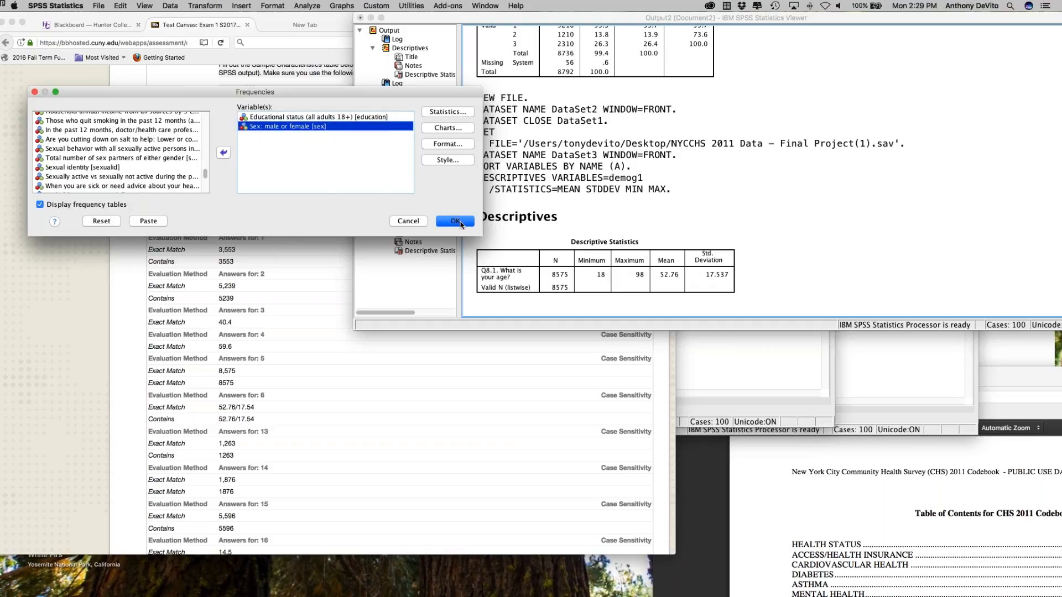
# Step: Turn the display of frequency tables off and back on, and run the Frequencies analysis for education and sex
pyautogui.click(40, 205)
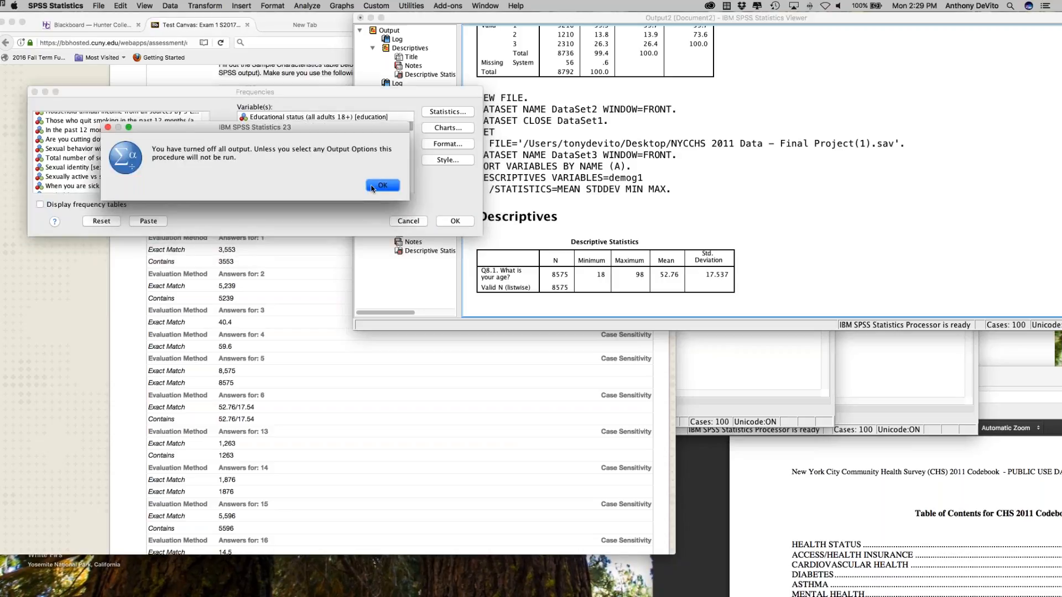
pyautogui.click(381, 185)
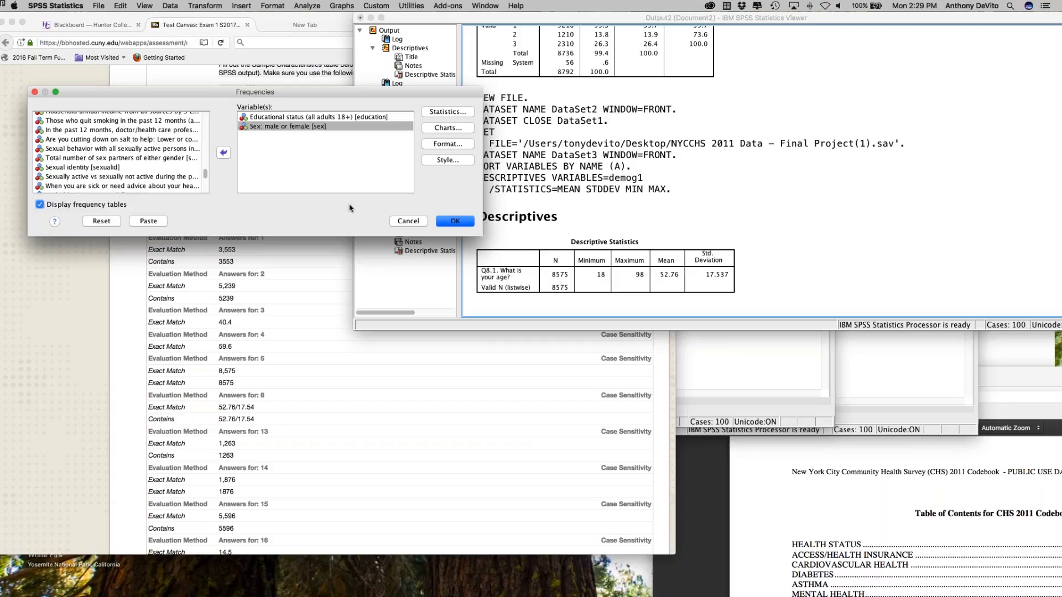
pyautogui.click(453, 221)
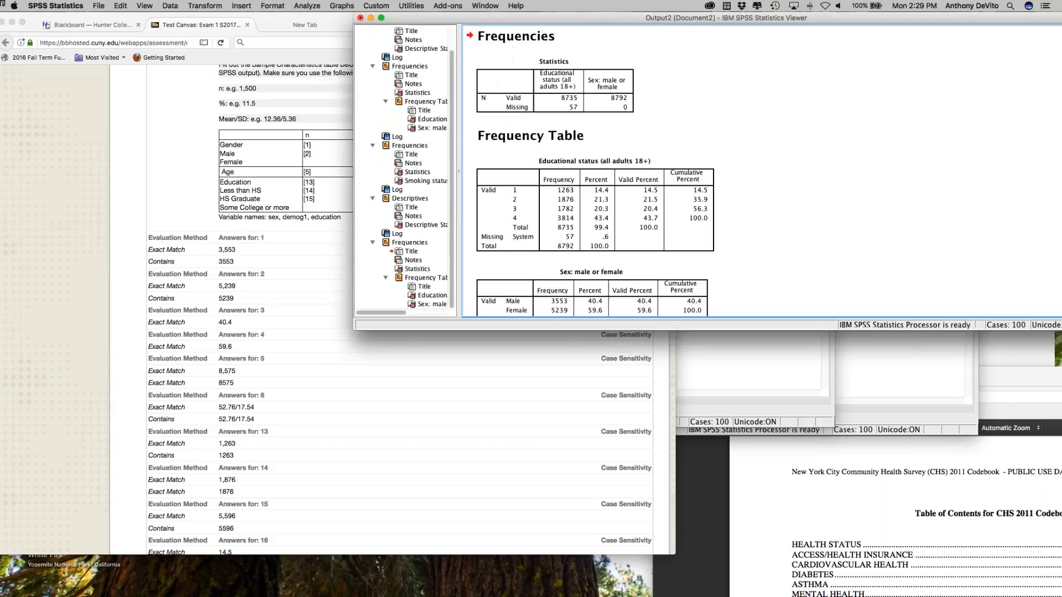
# Step: Examine the frequency tables for educational status and sex, and switch back to question 11 in Firefox
pyautogui.scroll(-1, 771, 227)
pyautogui.click(488, 196)
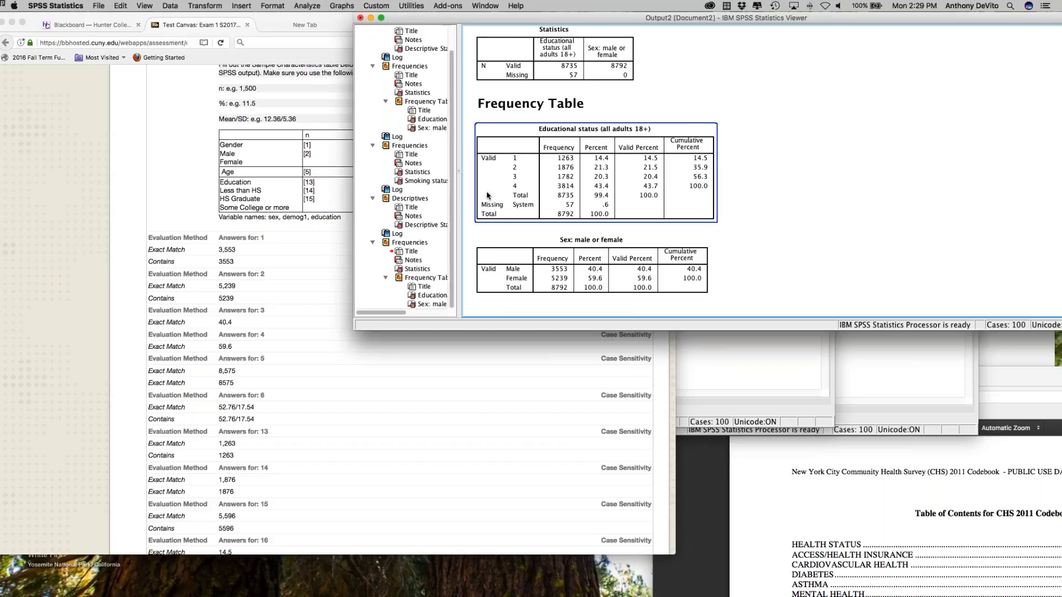
pyautogui.click(515, 278)
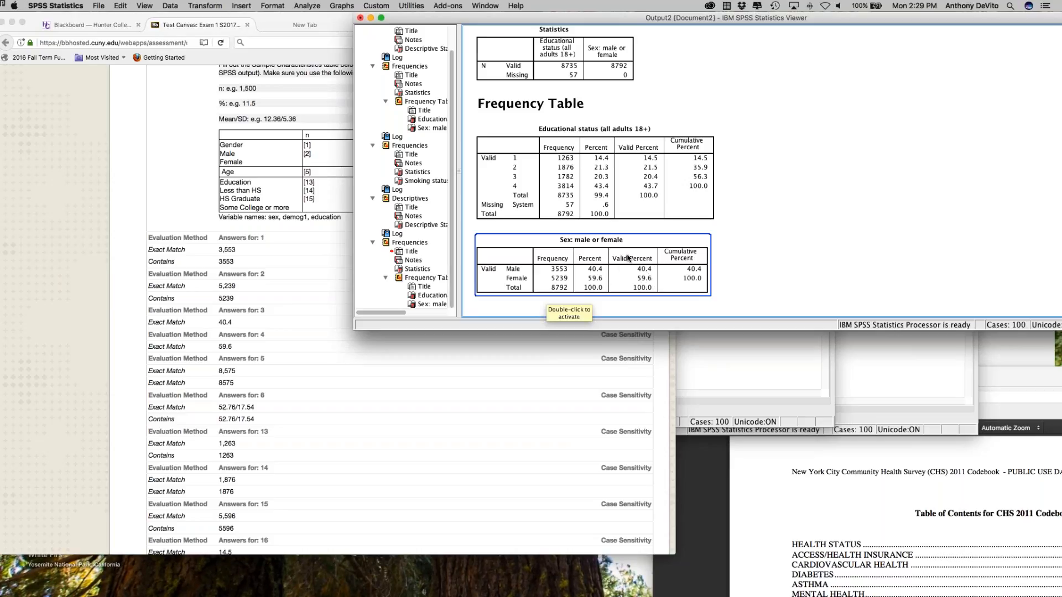
pyautogui.click(288, 320)
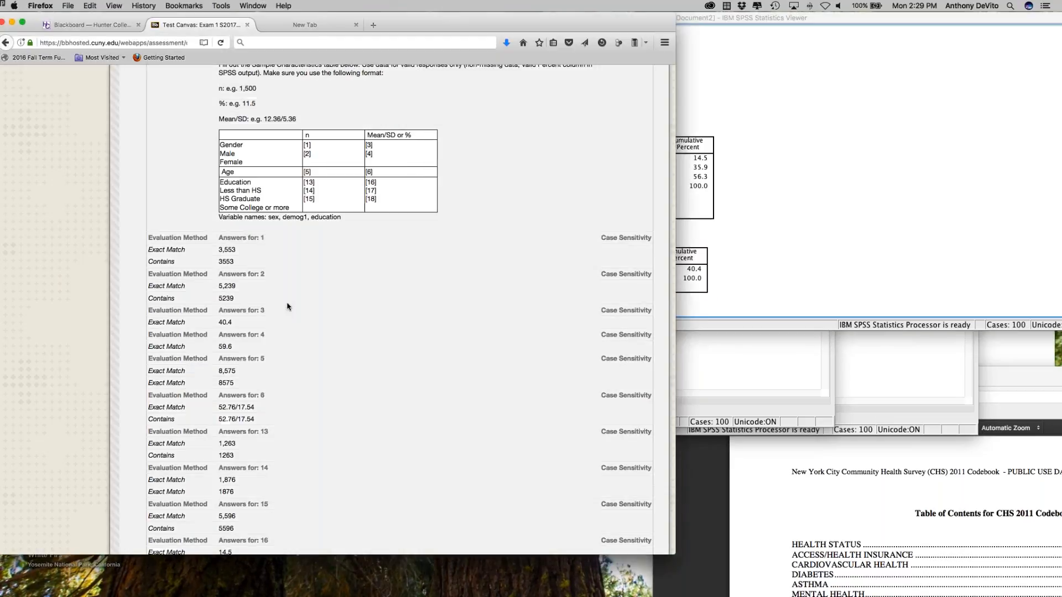
# Step: Compare the sex frequency table in question 11's feedback with the SPSS output
pyautogui.scroll(-3, 288, 320)
pyautogui.scroll(-20, 289, 319)
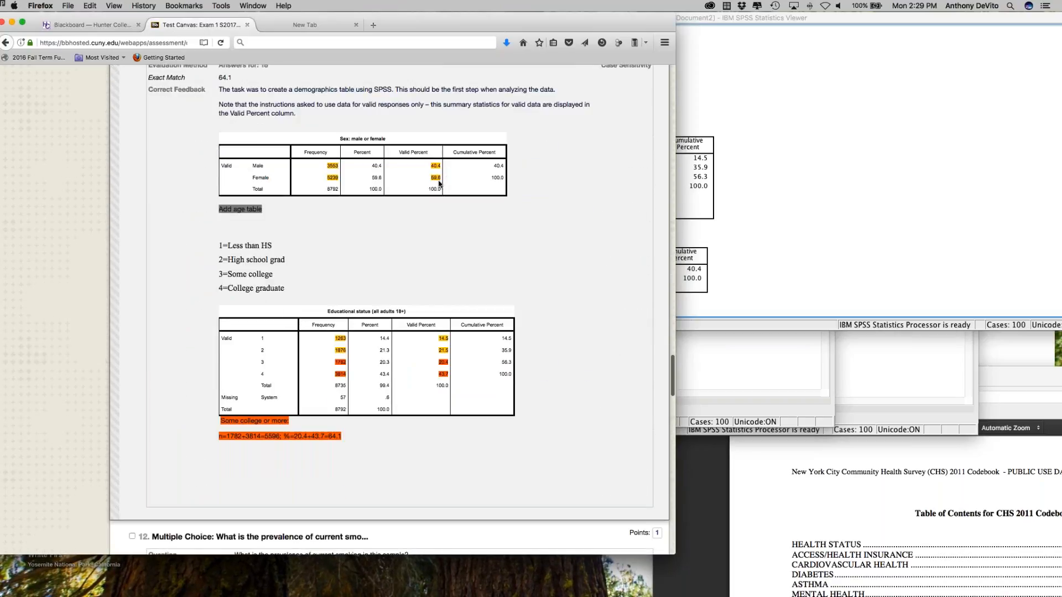
pyautogui.press('super+Tab')
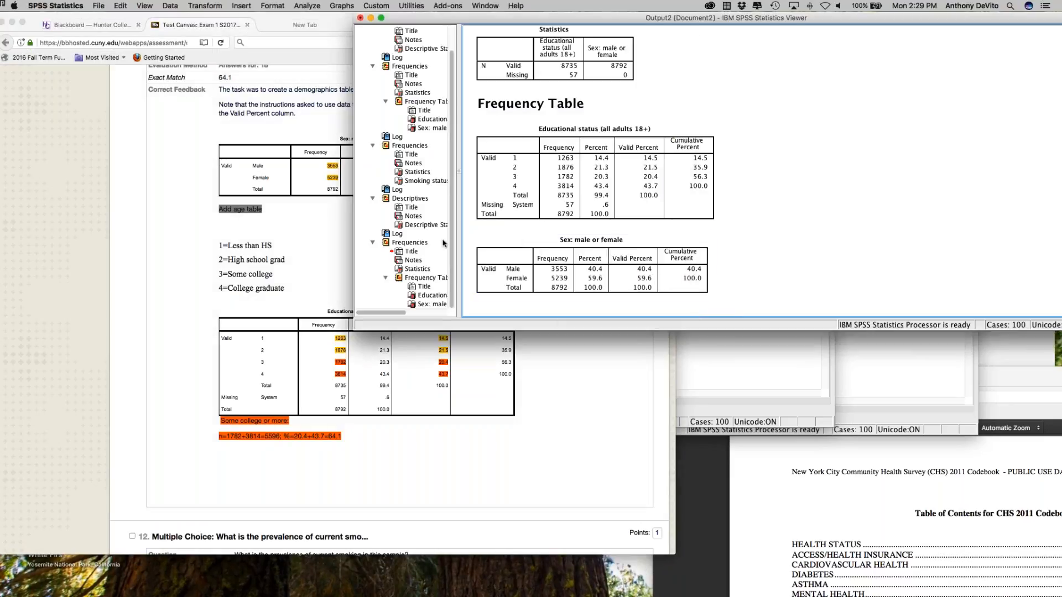
pyautogui.click(309, 241)
pyautogui.scroll(-5, 373, 261)
pyautogui.press('super+Tab')
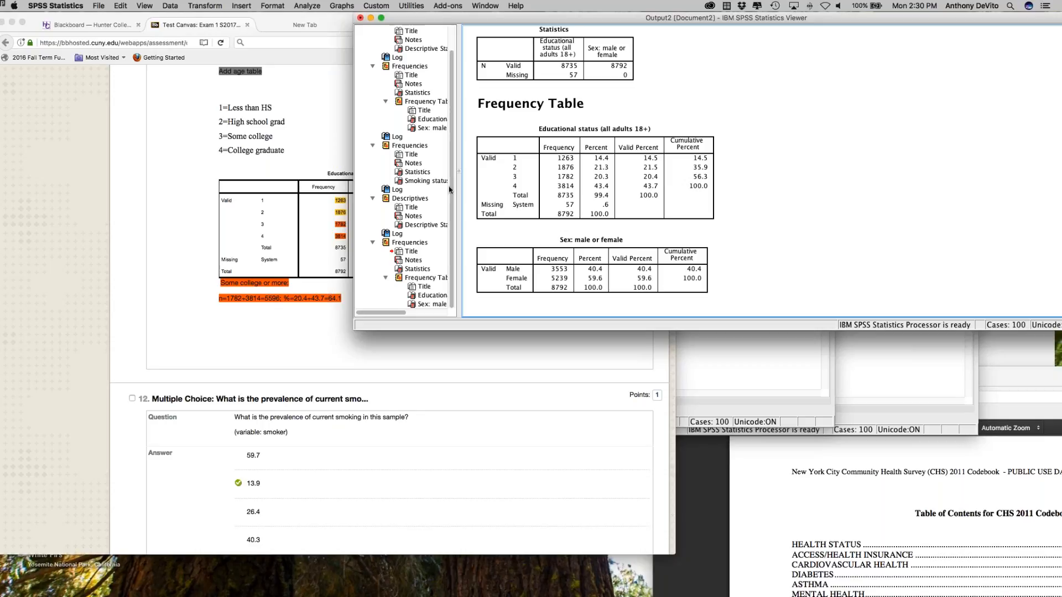
# Step: Compare the valid percents for educational status in question 11's feedback with the SPSS frequency table
pyautogui.click(321, 216)
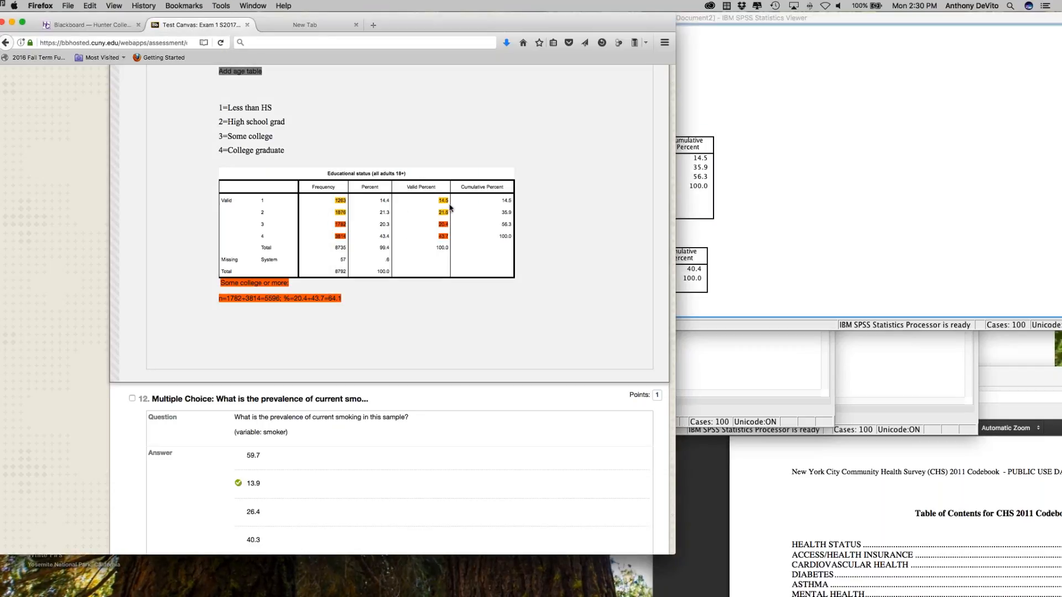
pyautogui.click(733, 232)
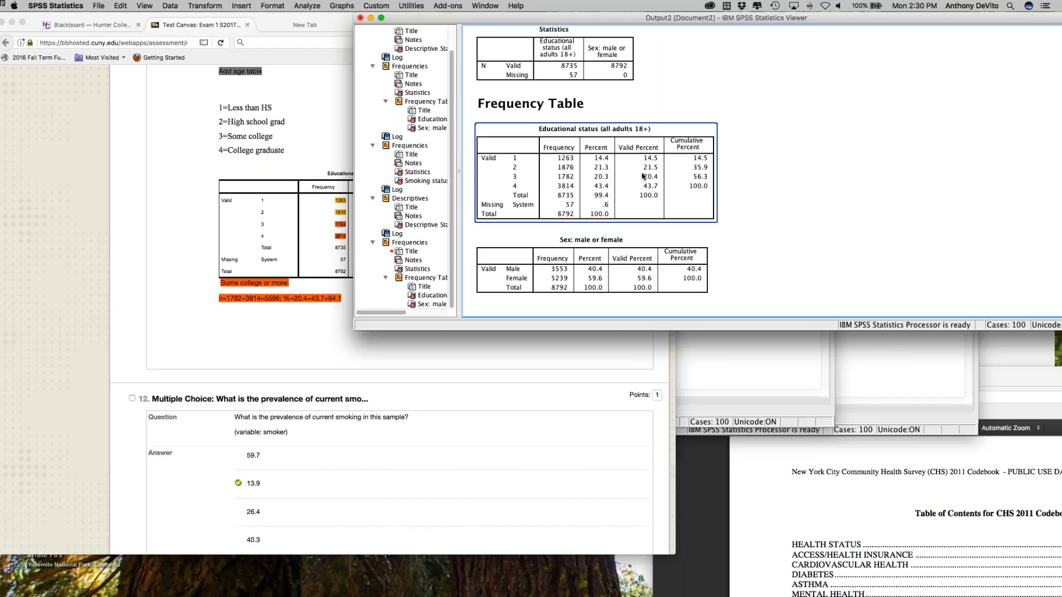
pyautogui.click(316, 138)
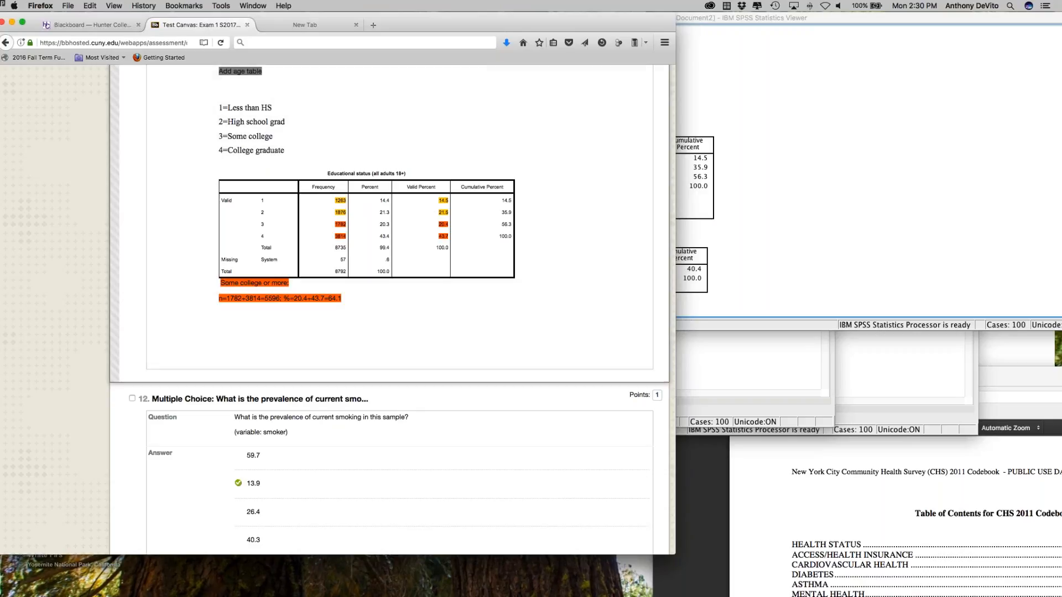
pyautogui.scroll(-1, 343, 247)
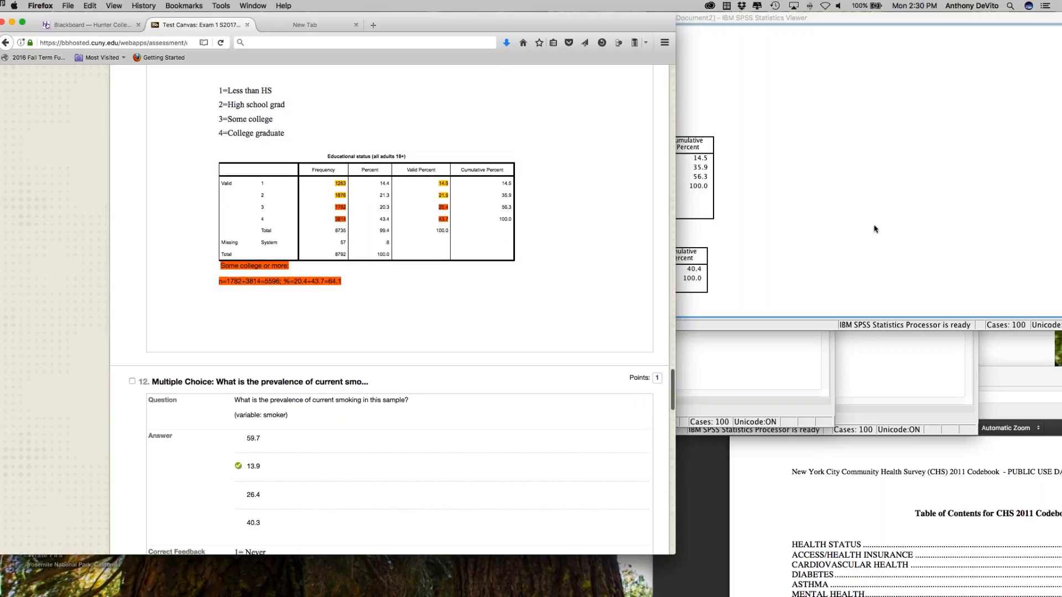
pyautogui.click(860, 229)
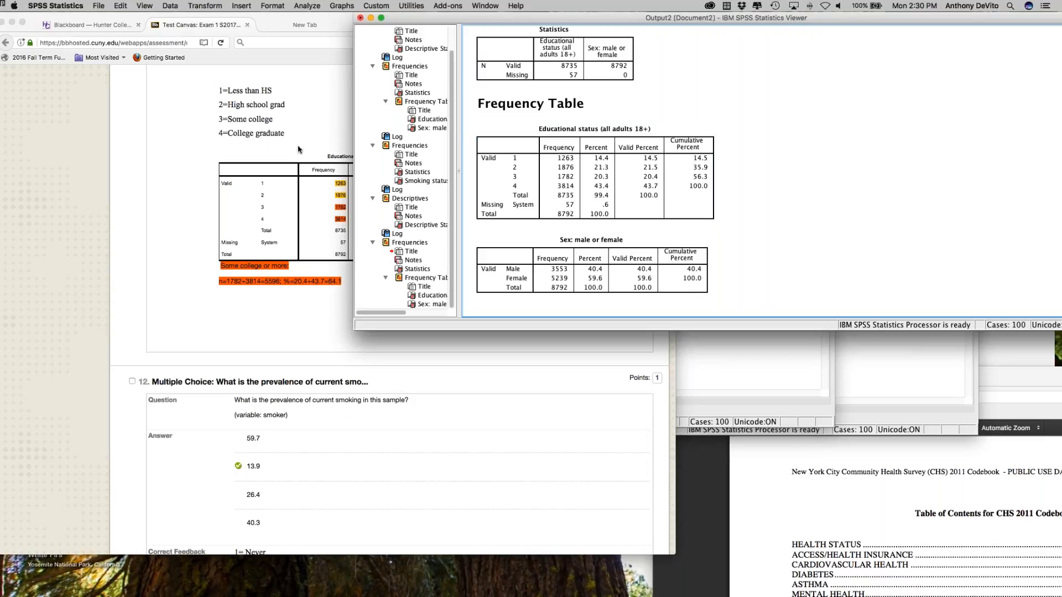
# Step: Move the SPSS output window clear of the exam page and review question 11's answer key and feedback tables in Firefox
pyautogui.moveTo(518, 18); pyautogui.dragTo(681, 19)
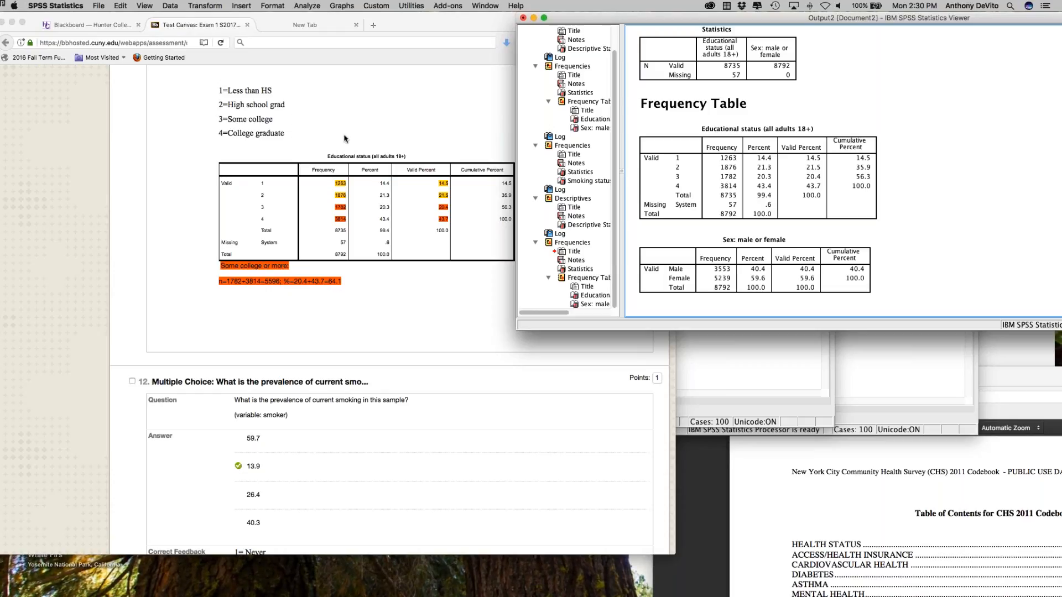
pyautogui.click(404, 298)
pyautogui.scroll(5, 405, 299)
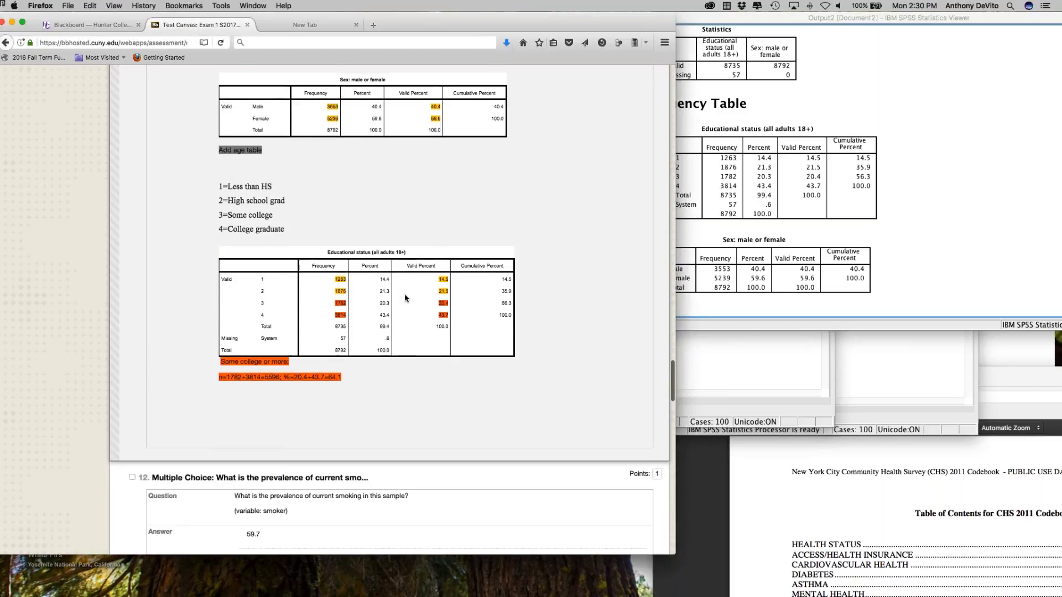
pyautogui.scroll(-8, 405, 298)
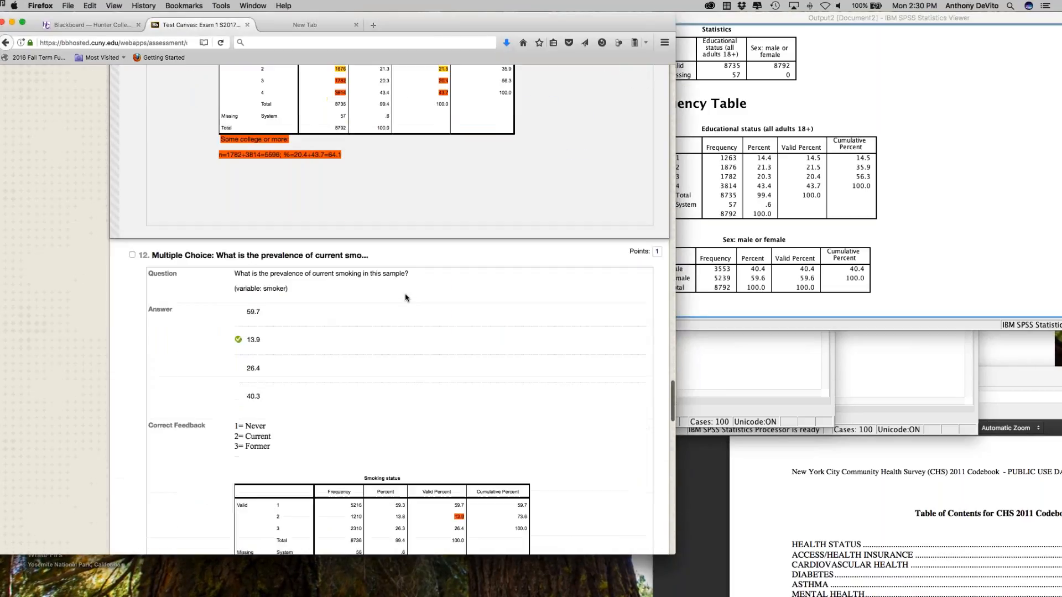
pyautogui.scroll(10, 370, 197)
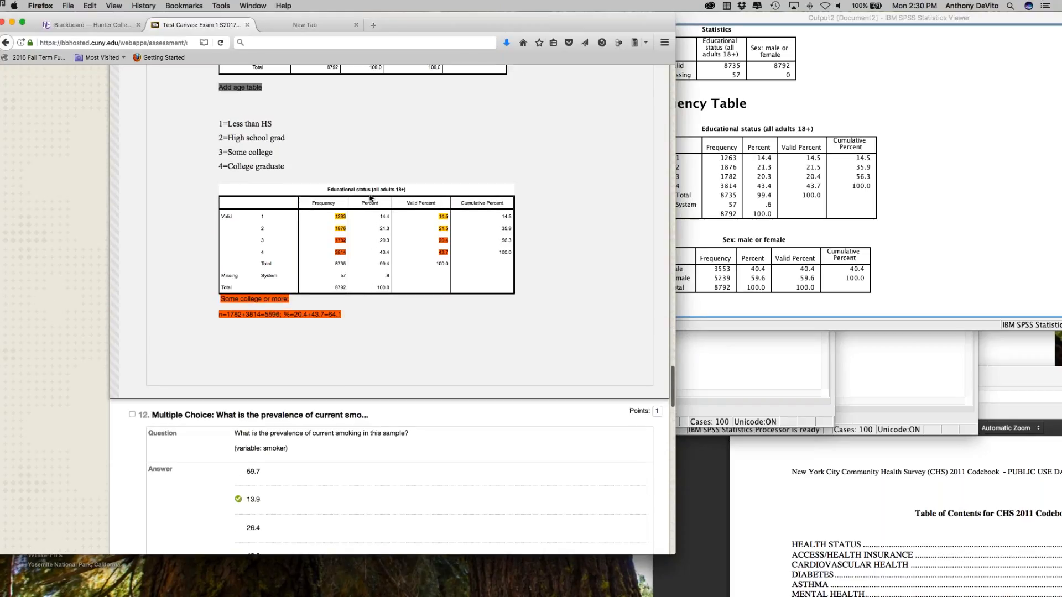
pyautogui.scroll(4, 370, 199)
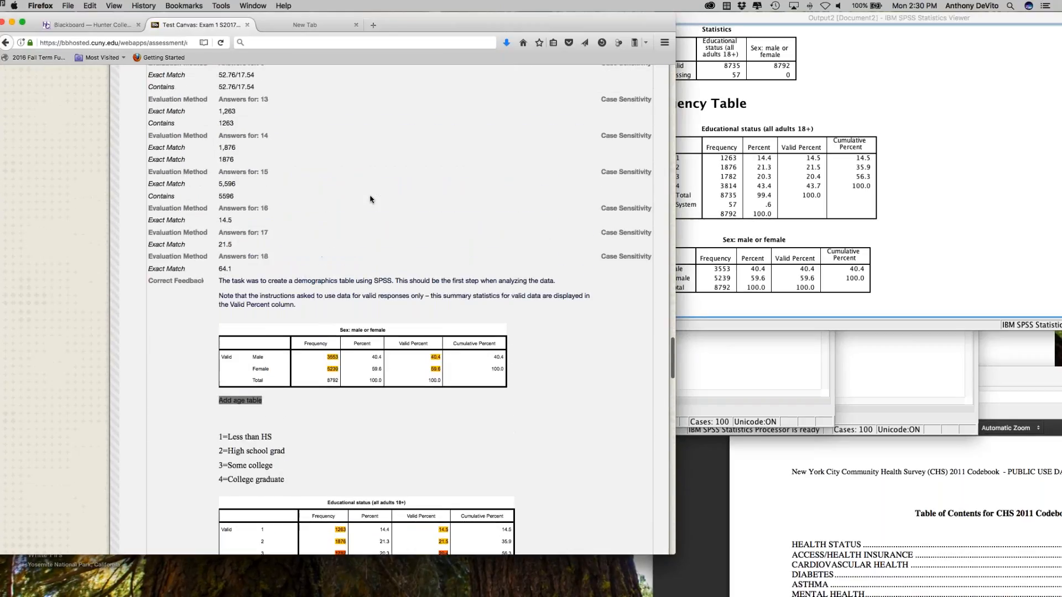
pyautogui.scroll(3, 370, 199)
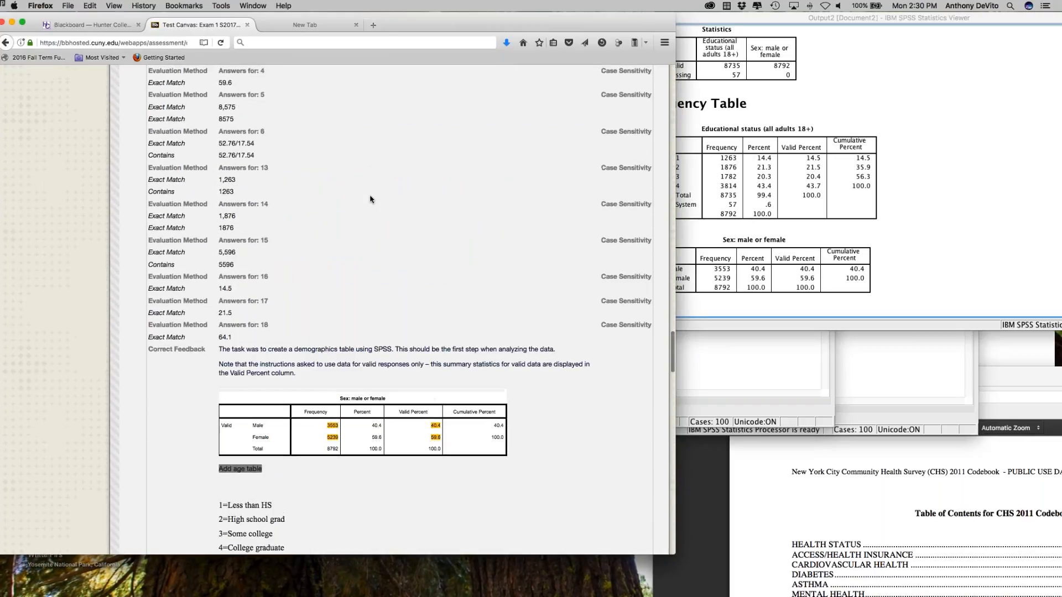
pyautogui.scroll(1, 370, 199)
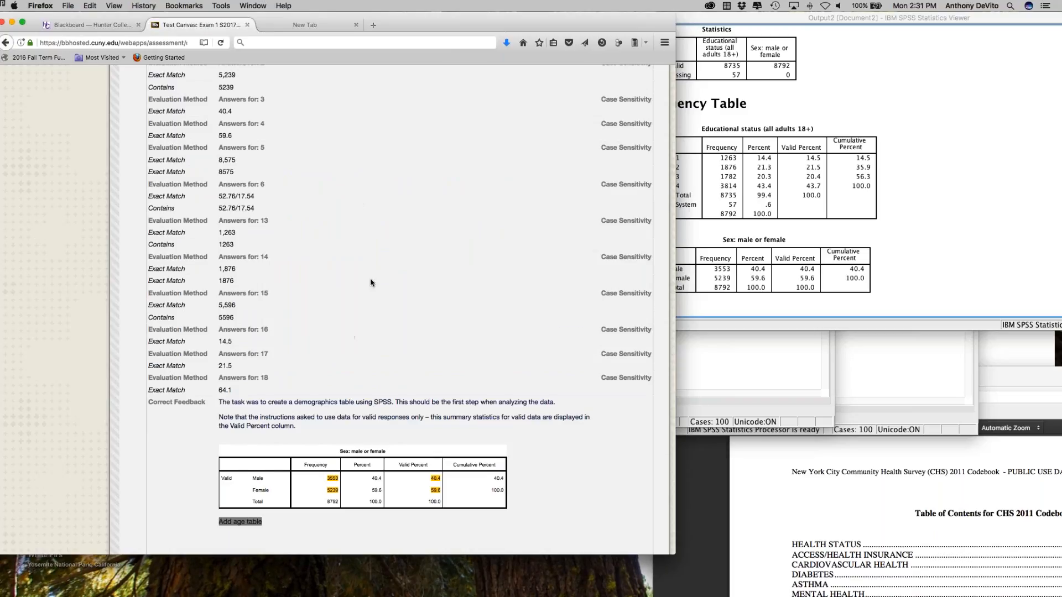
pyautogui.scroll(-5, 371, 281)
pyautogui.scroll(-2, 370, 281)
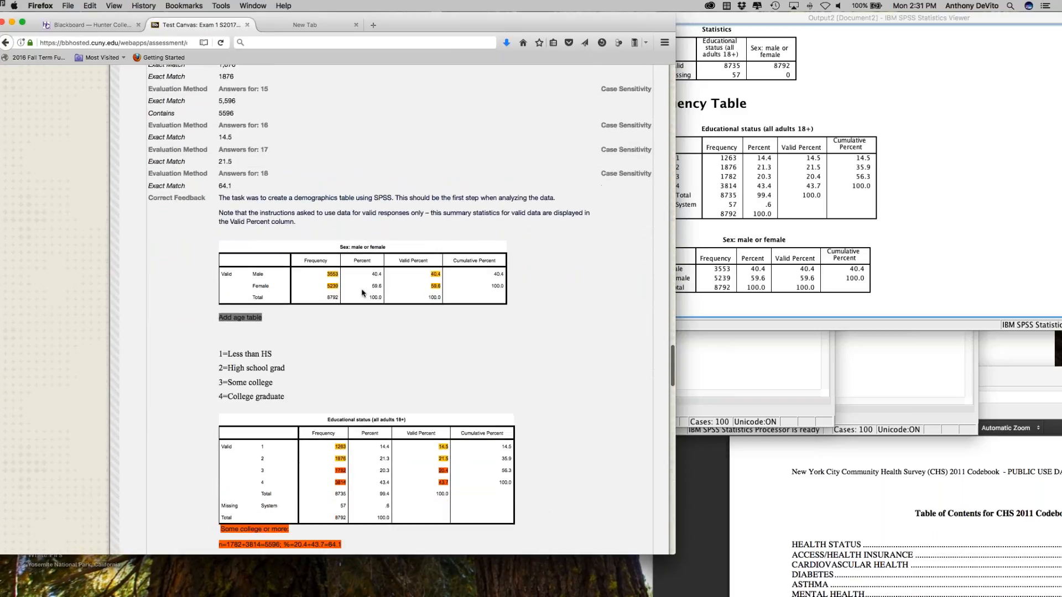
pyautogui.scroll(-8, 393, 327)
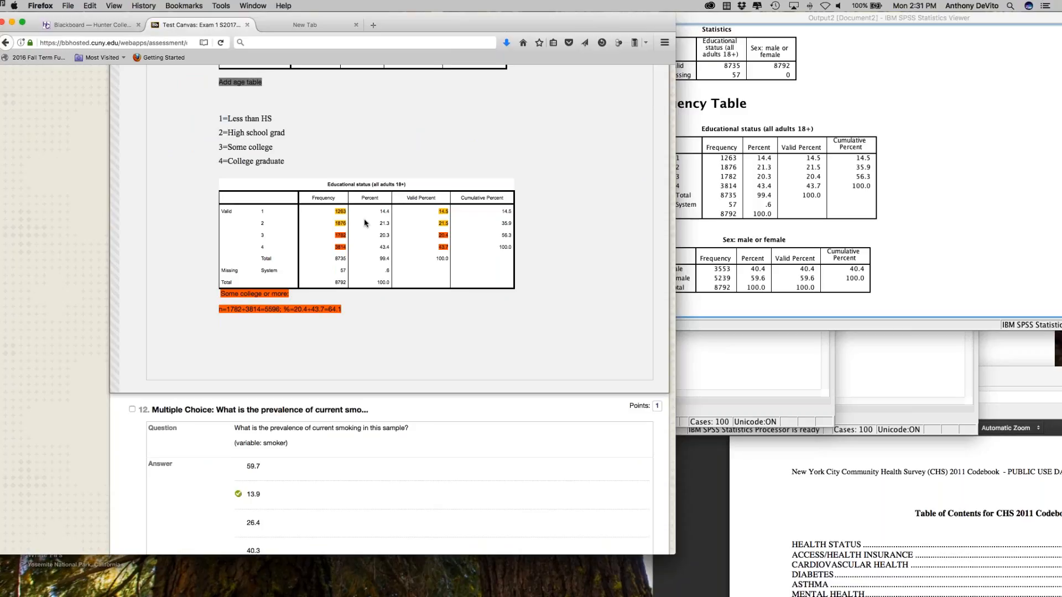
pyautogui.scroll(10, 366, 219)
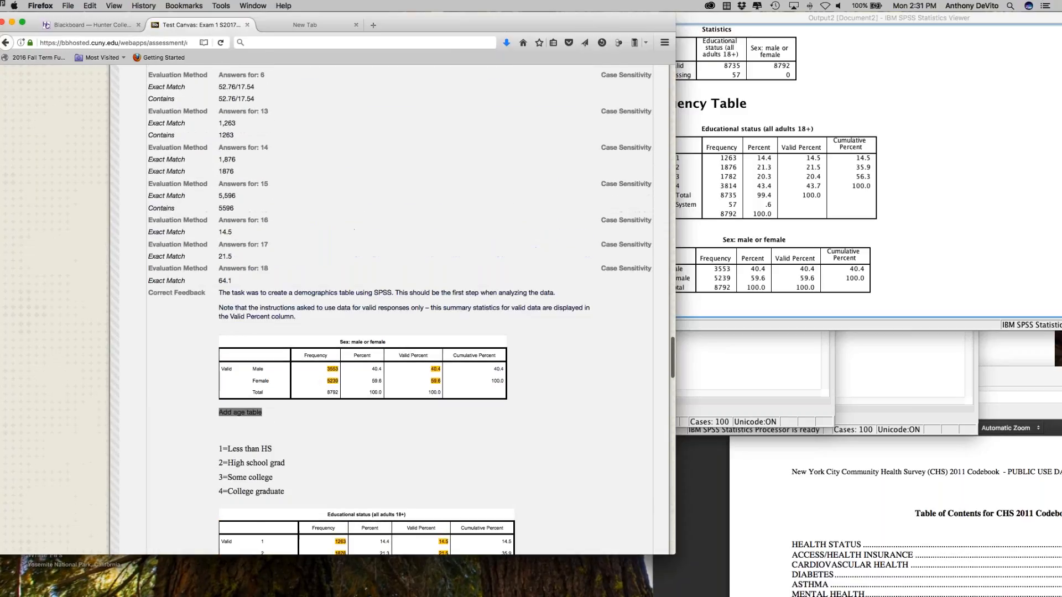
pyautogui.scroll(-11, 366, 230)
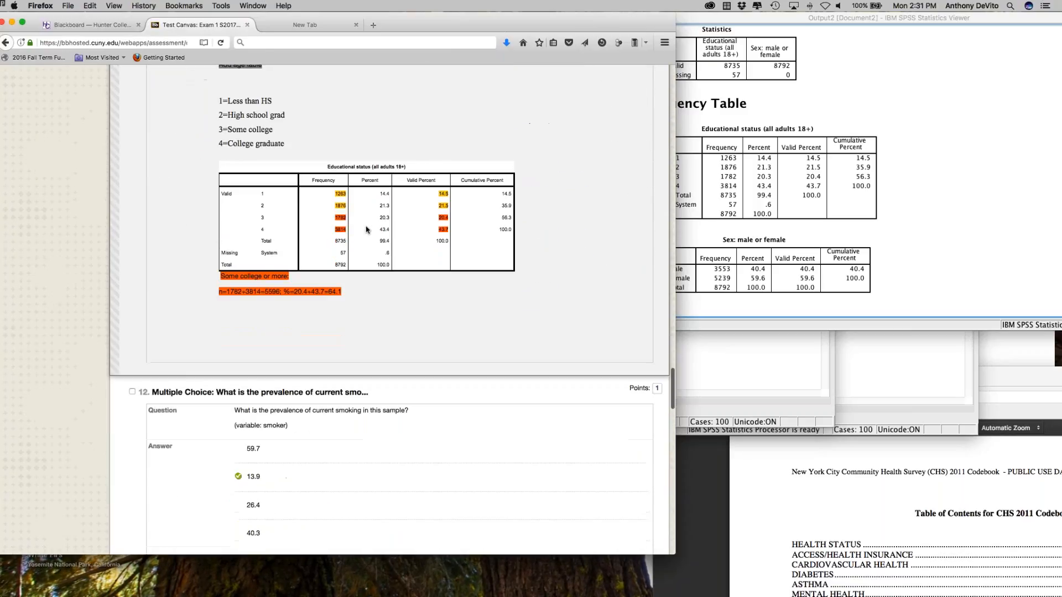
# Step: Read question 12 on current smoking prevalence with its smoking status table, and question 13 on parameter or statistic
pyautogui.scroll(-4, 366, 229)
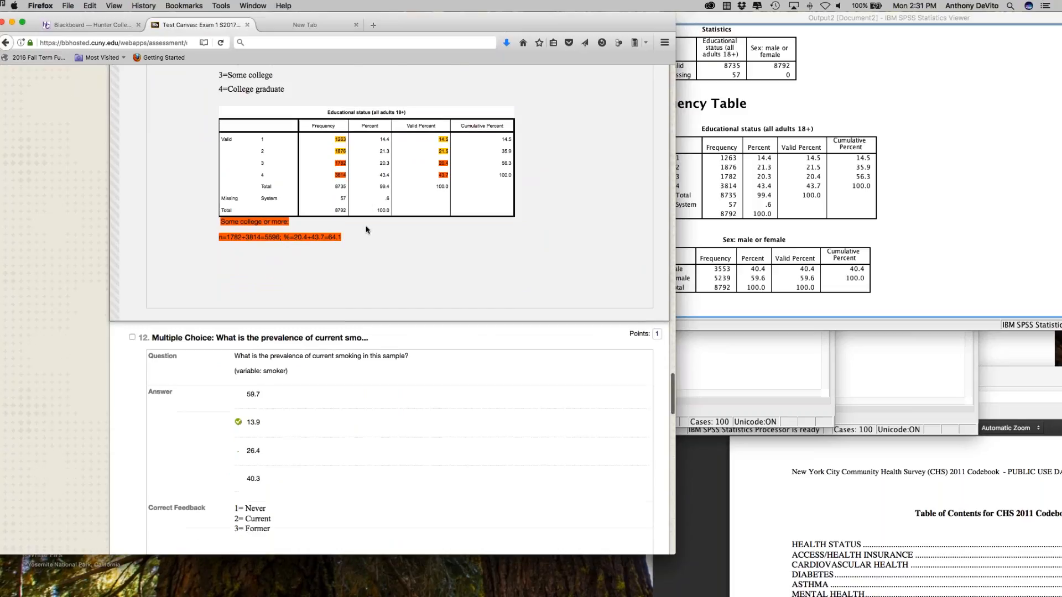
pyautogui.scroll(-2, 366, 229)
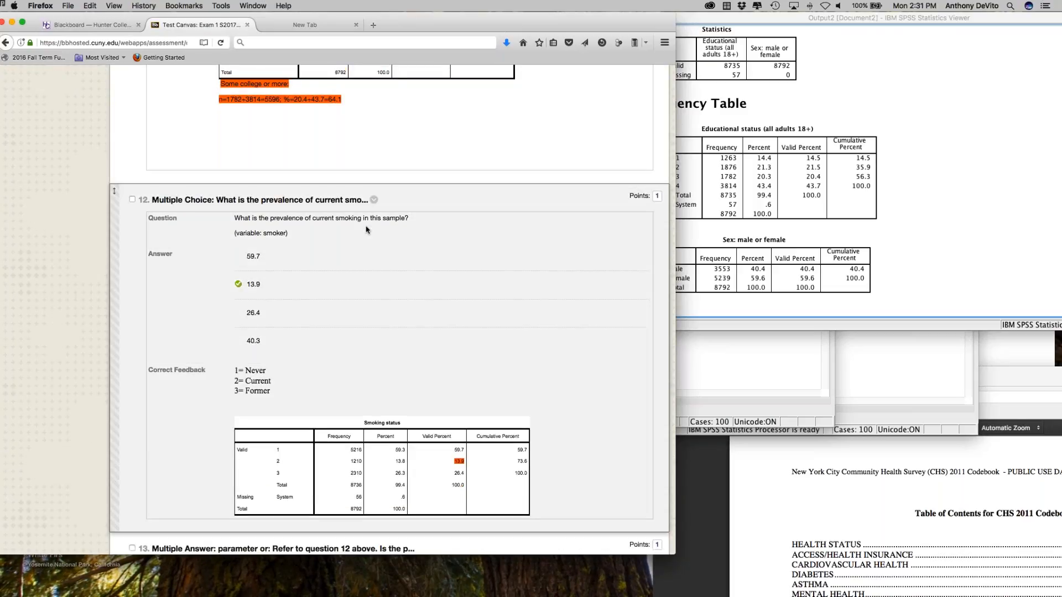
pyautogui.scroll(-4, 381, 254)
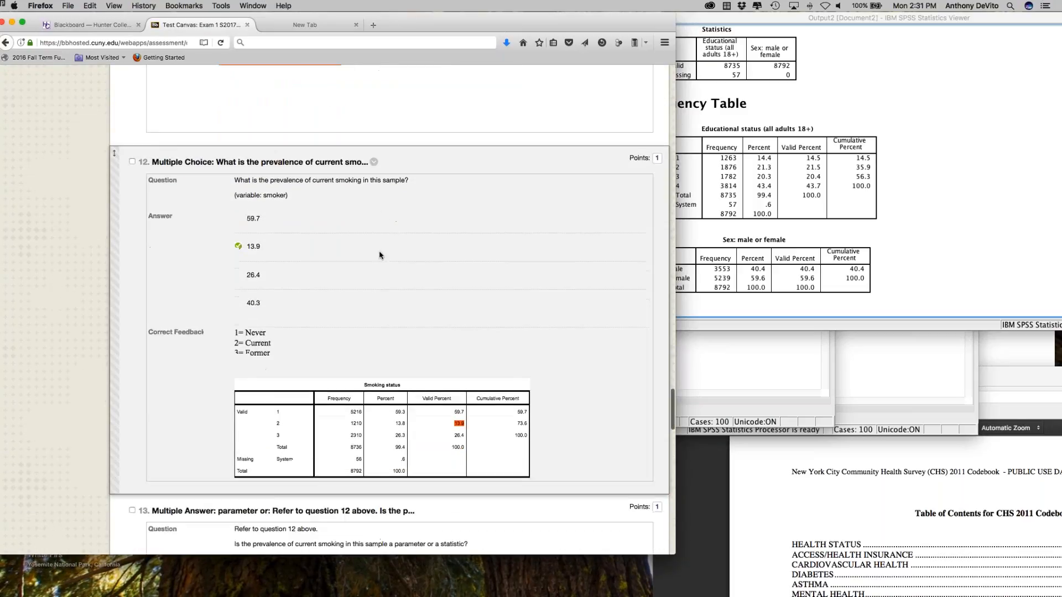
pyautogui.scroll(-2, 527, 241)
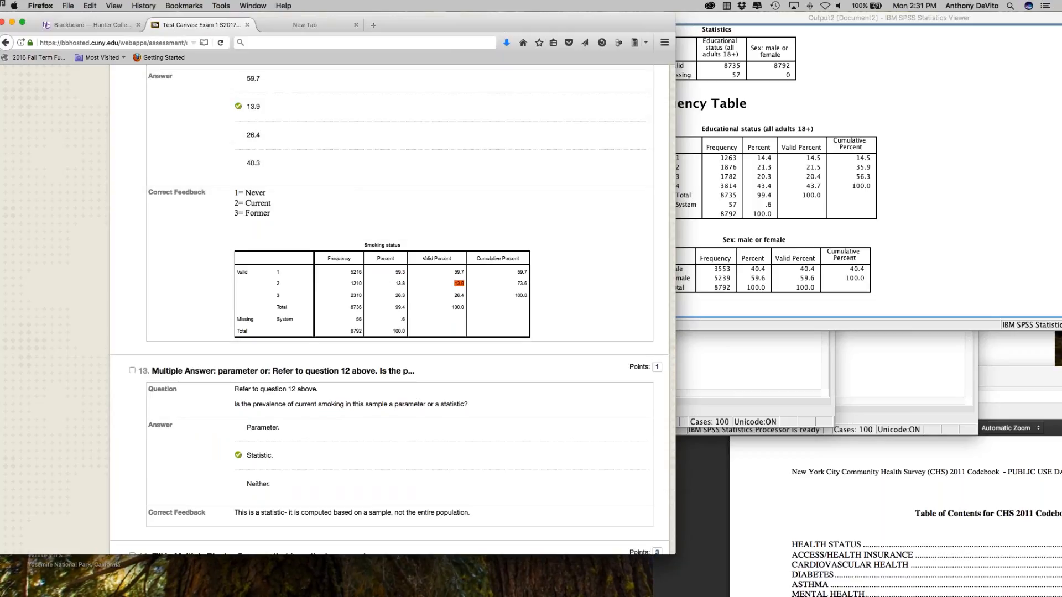
pyautogui.moveTo(475, 27); pyautogui.dragTo(481, 27)
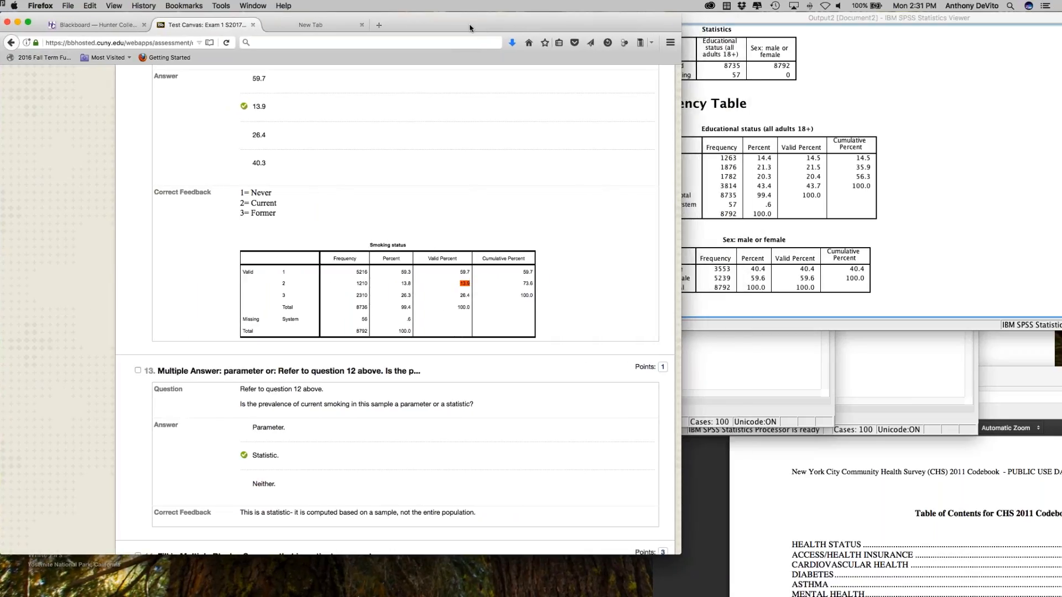